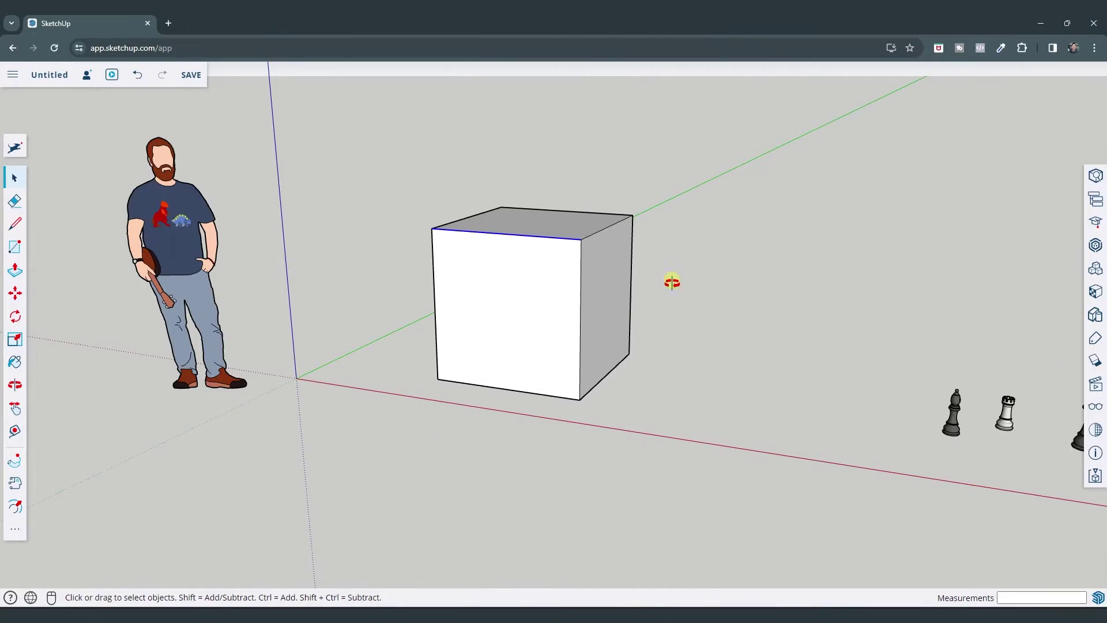
# Orbit the view until the cube, scale figure and chess pieces are all on screen
pyautogui.moveTo(672, 282); pyautogui.dragTo(692, 301, button='middle')
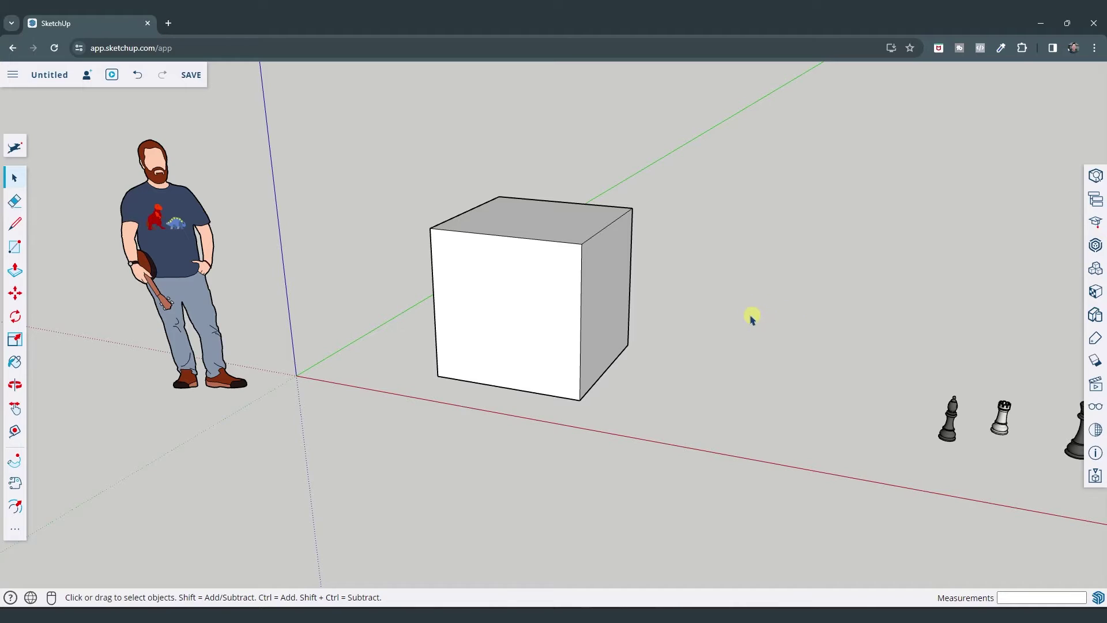
pyautogui.moveTo(662, 291); pyautogui.dragTo(660, 313, button='middle')
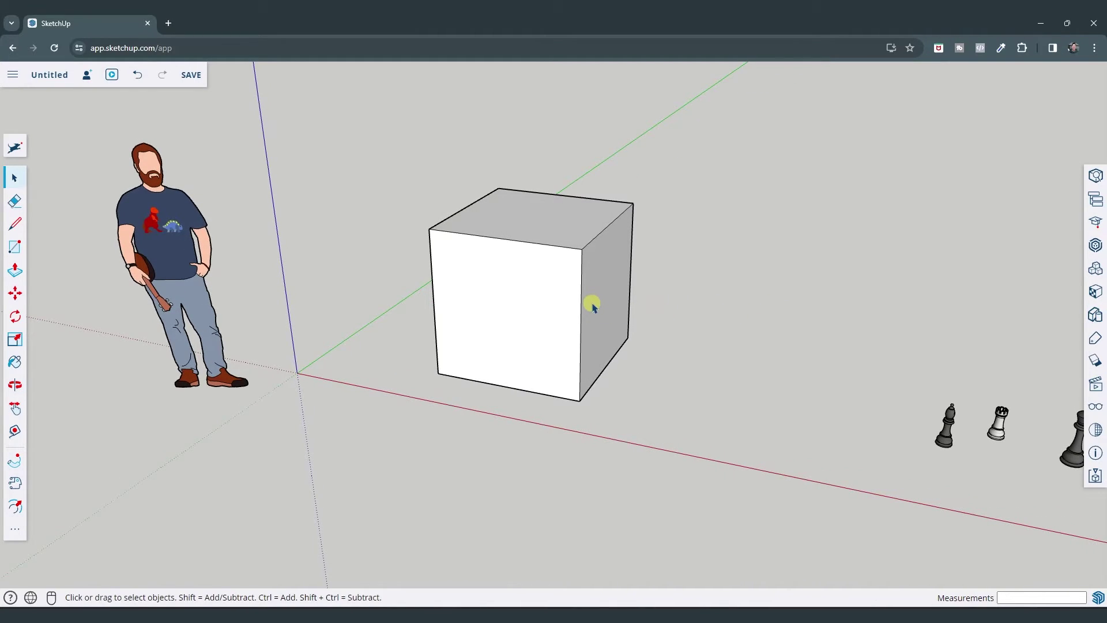
# Window-select the entire cube, orbit to check the selection, and arm the Rotate tool
pyautogui.click(14, 318)
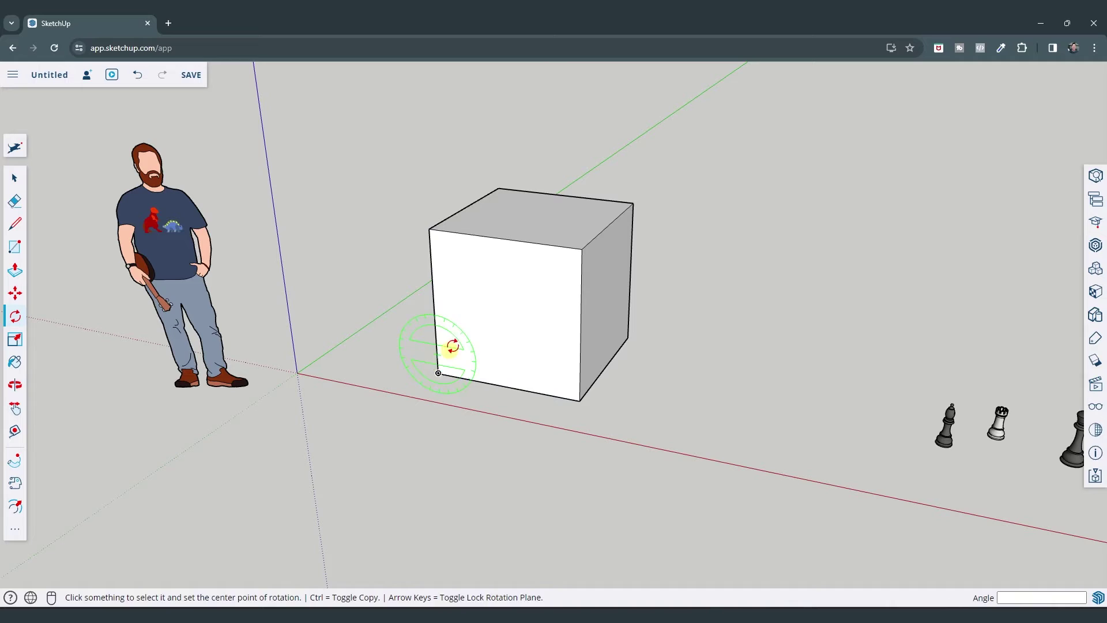
pyautogui.press('space')
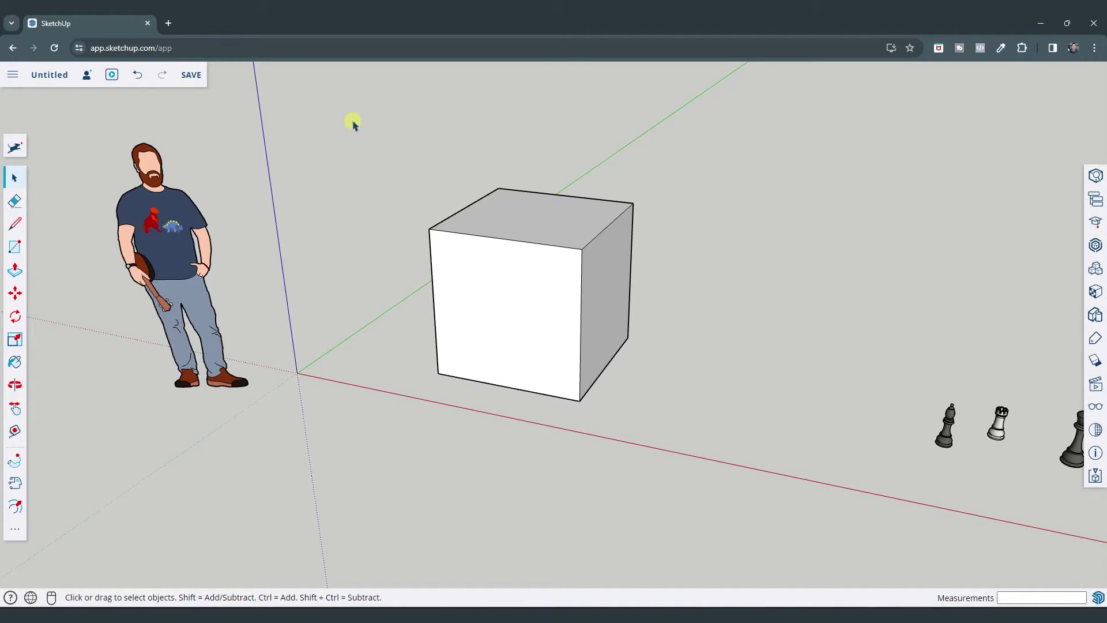
pyautogui.moveTo(353, 123); pyautogui.dragTo(731, 480)
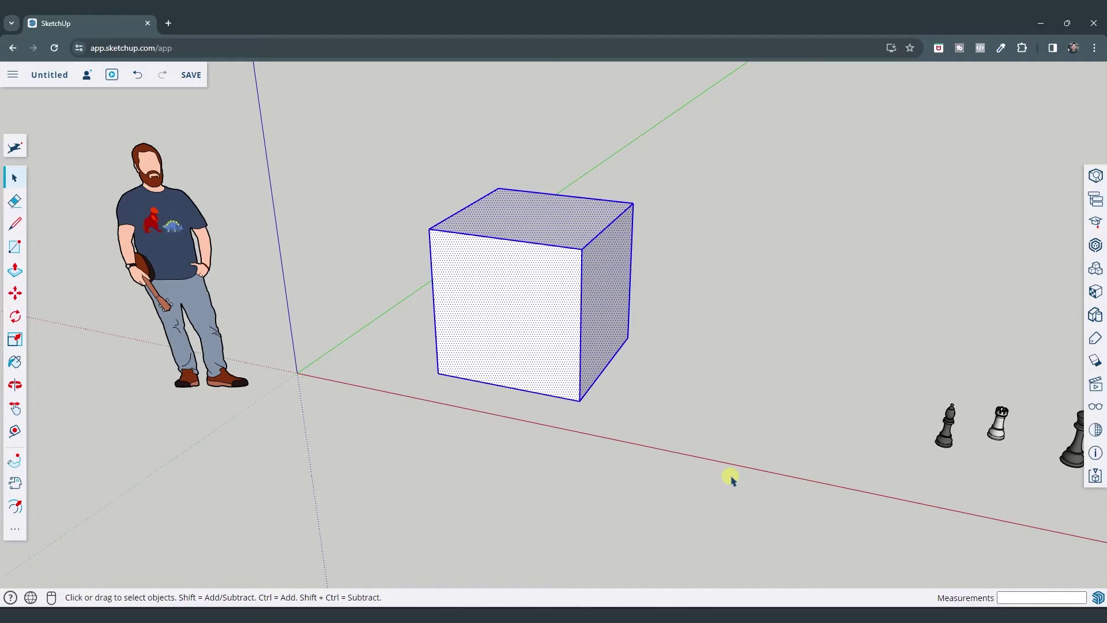
pyautogui.moveTo(374, 301); pyautogui.dragTo(456, 299, button='middle')
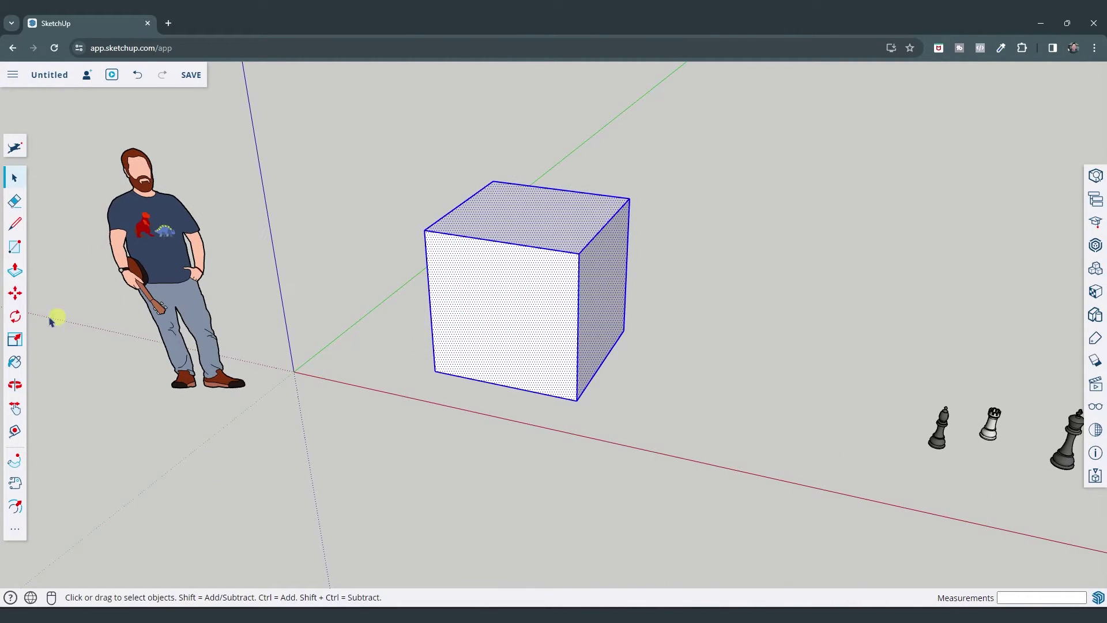
pyautogui.click(16, 318)
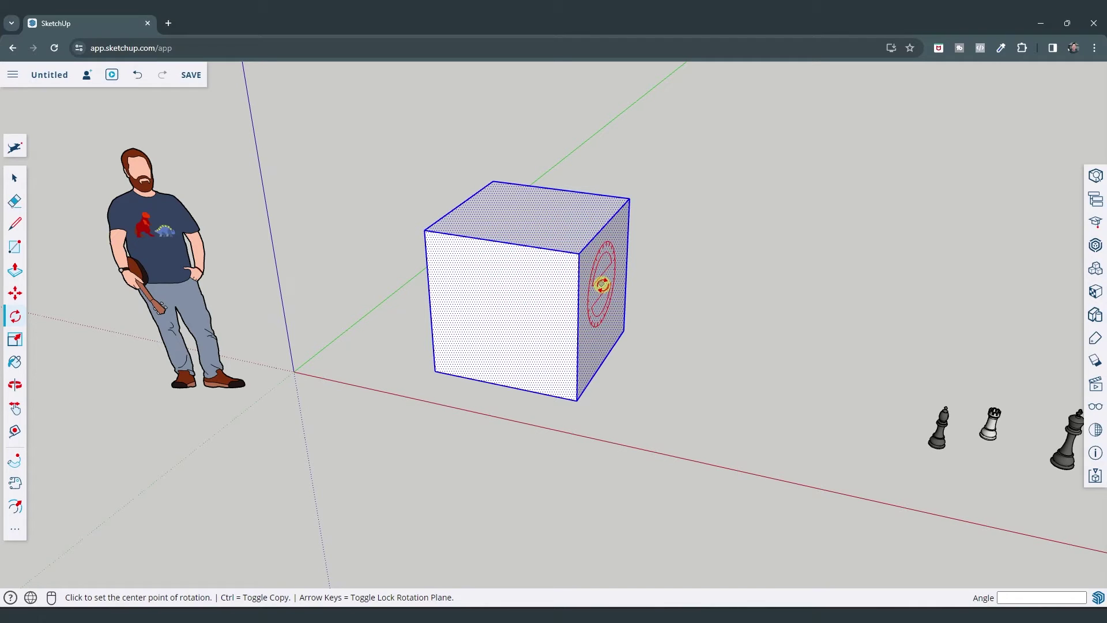
pyautogui.press('shift')
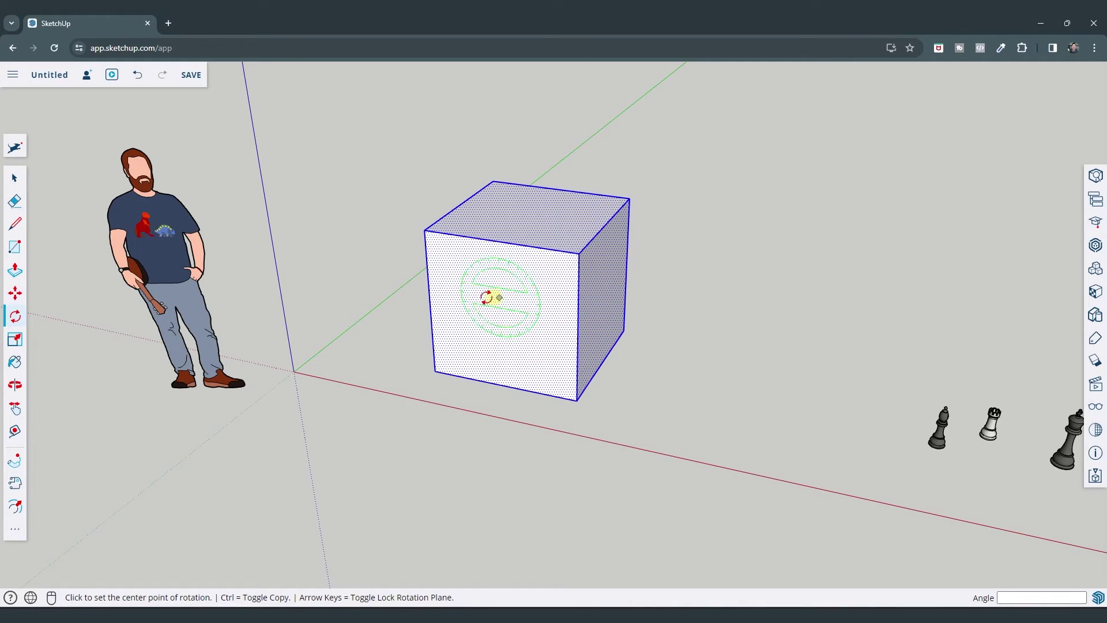
pyautogui.press('shift')
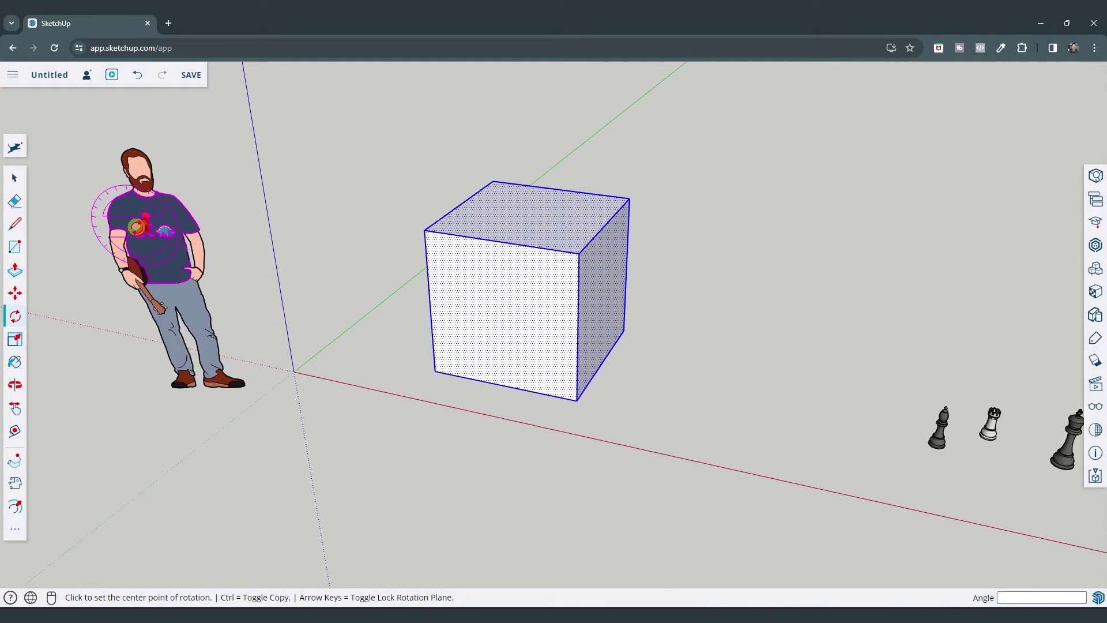
pyautogui.press('shift')
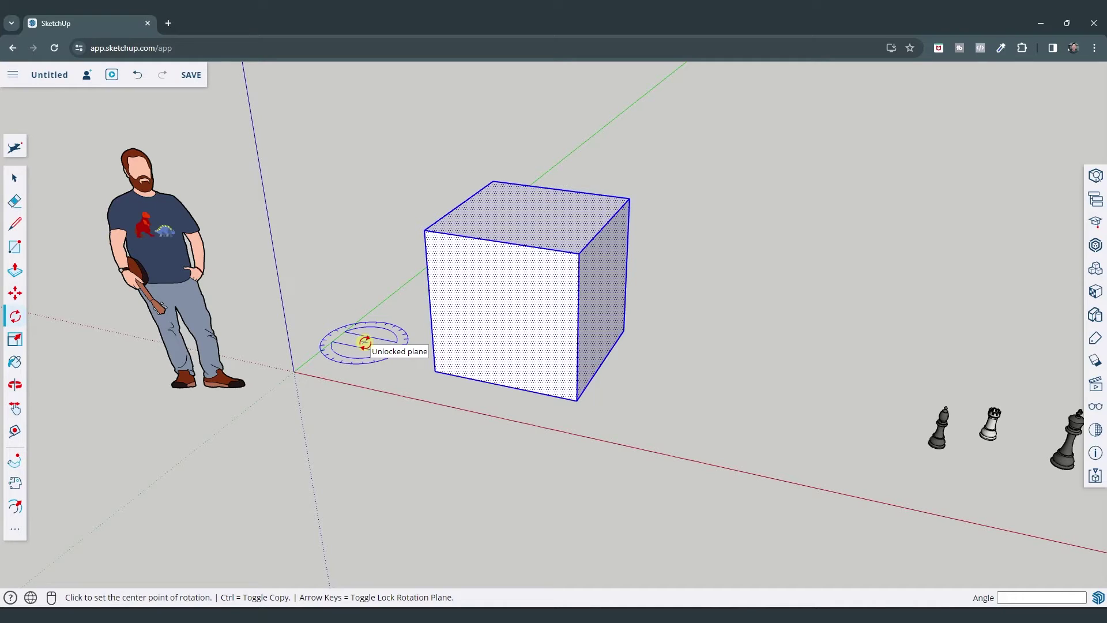
pyautogui.press('Left')
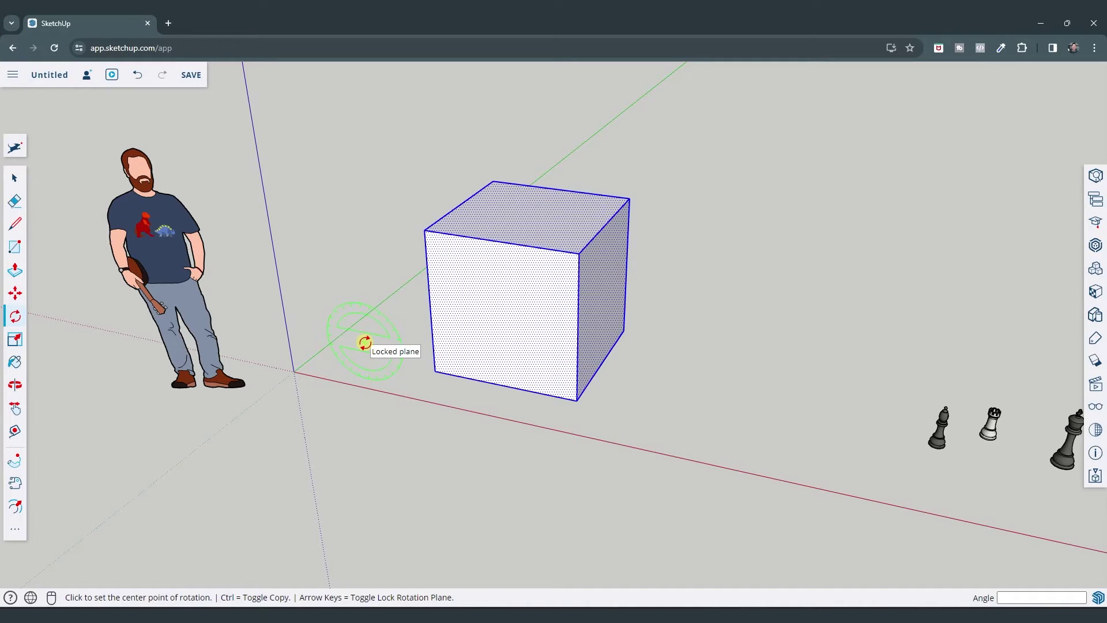
pyautogui.press('Right')
pyautogui.press('Left')
pyautogui.press('Right')
pyautogui.press('Left')
pyautogui.press('Right')
pyautogui.press('Up')
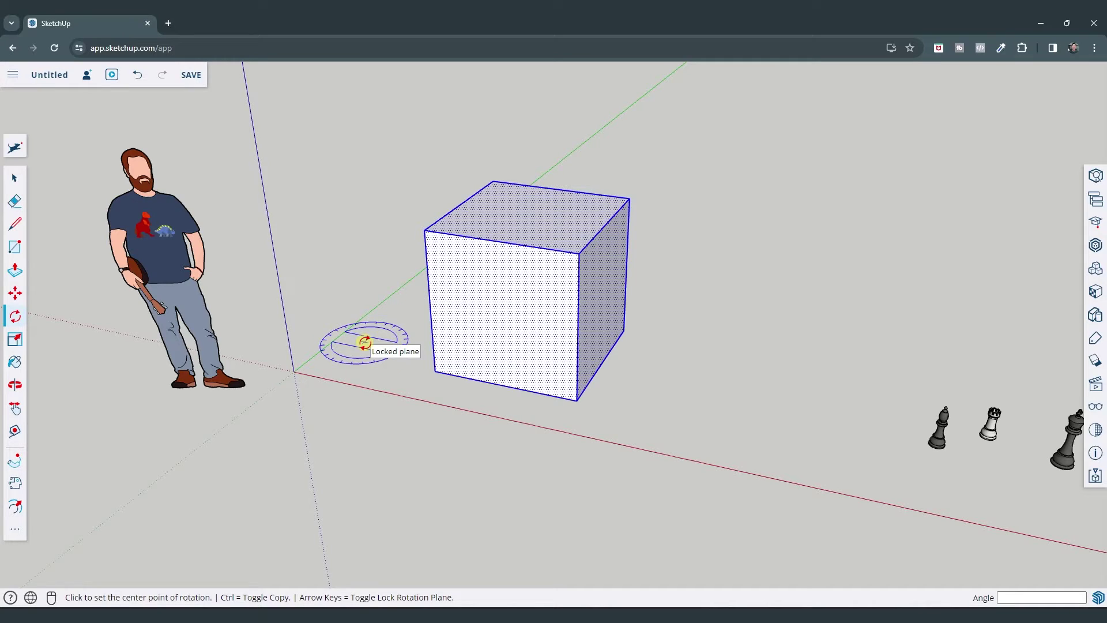
pyautogui.press('Left')
pyautogui.press('Up')
pyautogui.press('Left')
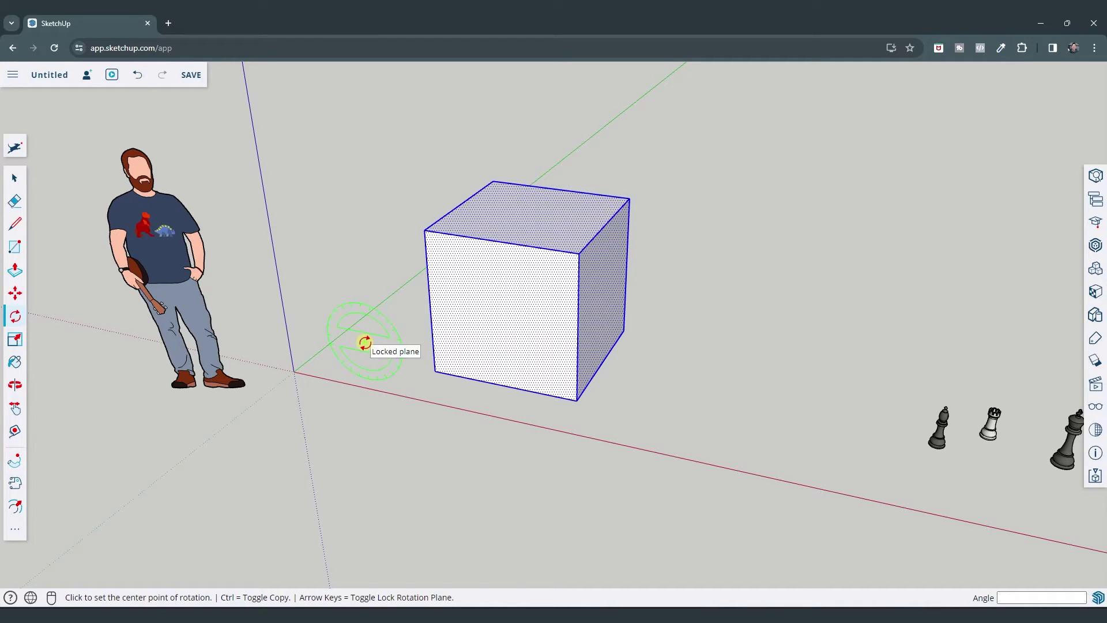
pyautogui.press('Right')
pyautogui.press('Up')
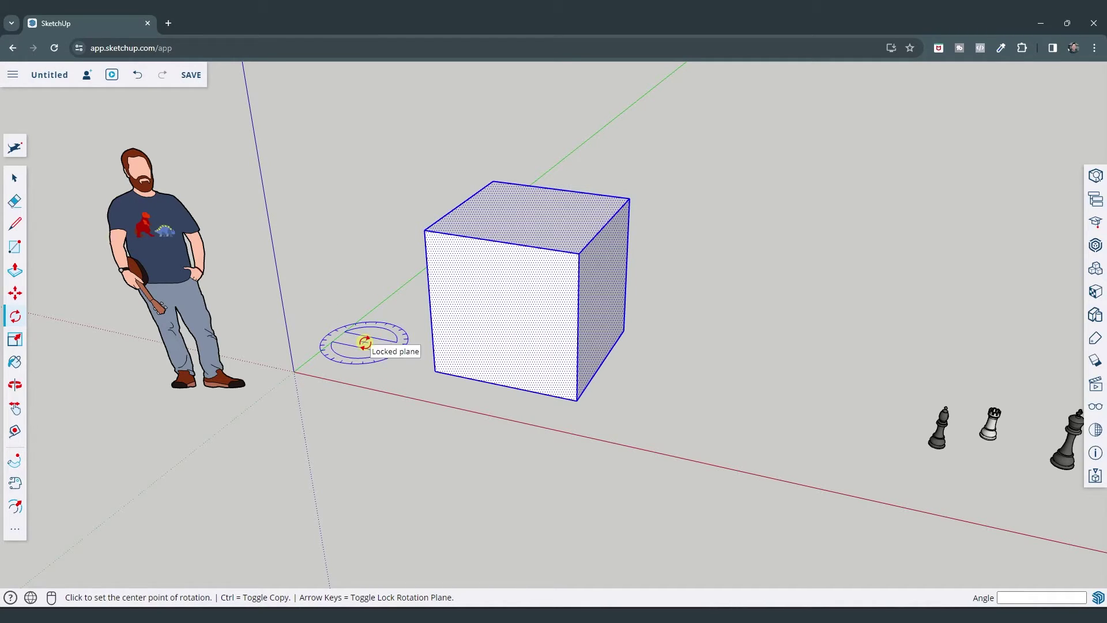
# Rotate the cube 45° flat about its bottom corner, using the adjacent corner as start
pyautogui.click(576, 402)
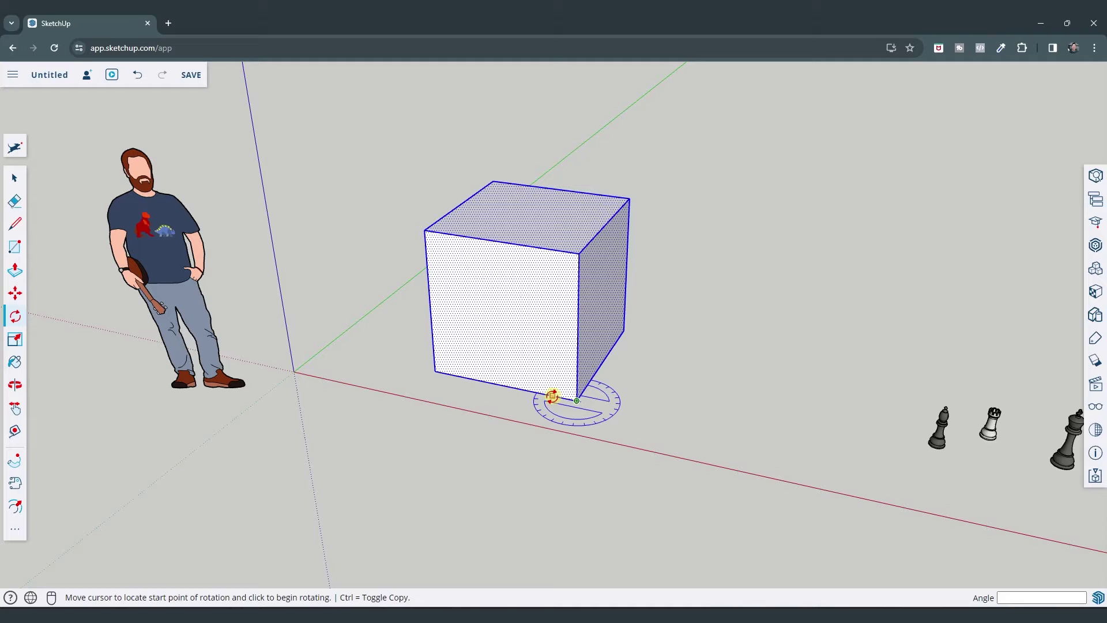
pyautogui.click(435, 372)
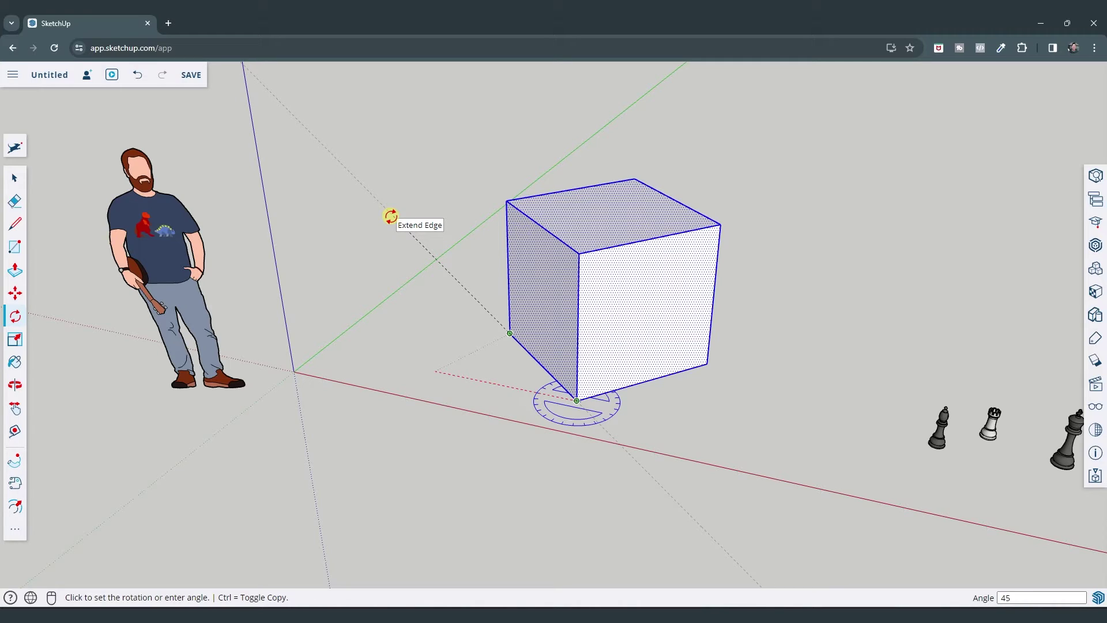
pyautogui.press('Return')
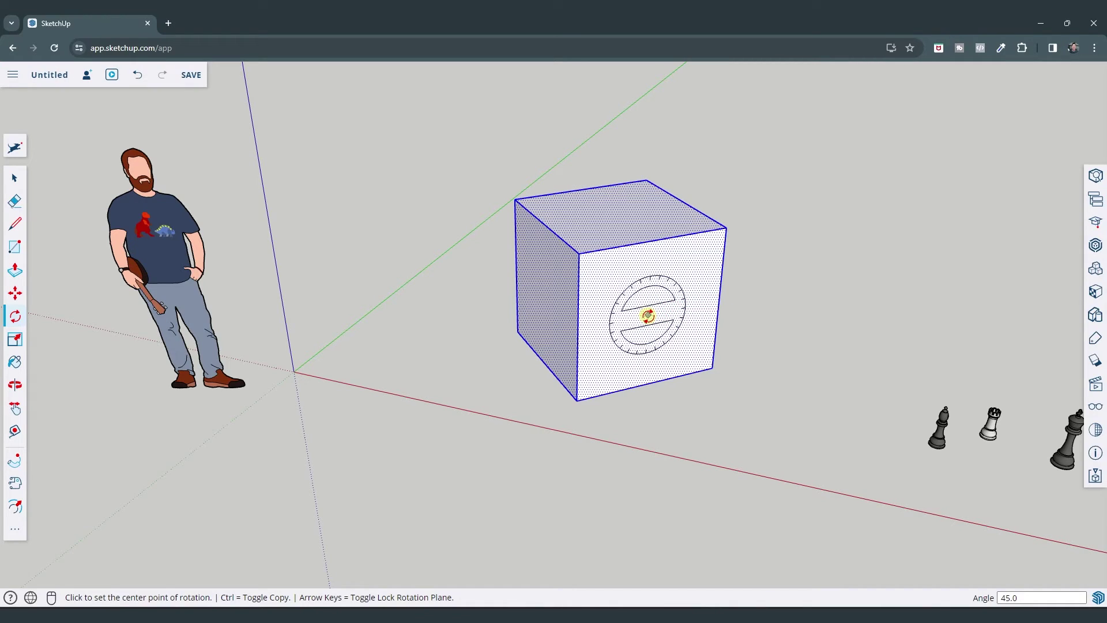
# Tilt the cube 45° with rotation locked to its front face plane
pyautogui.press('Down')
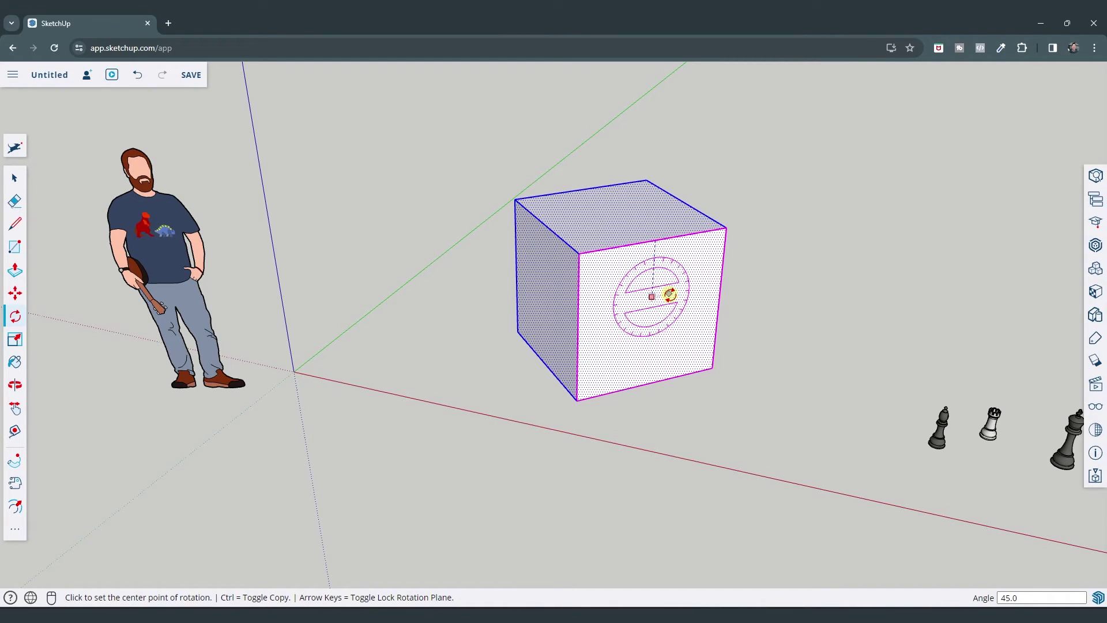
pyautogui.click(720, 301)
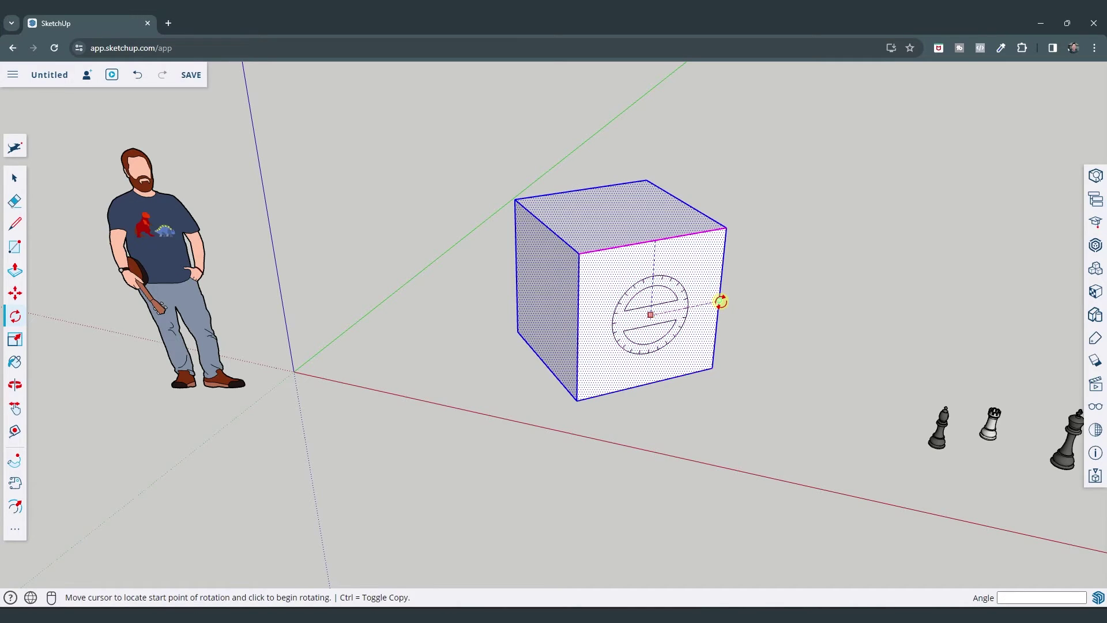
pyautogui.click(797, 284)
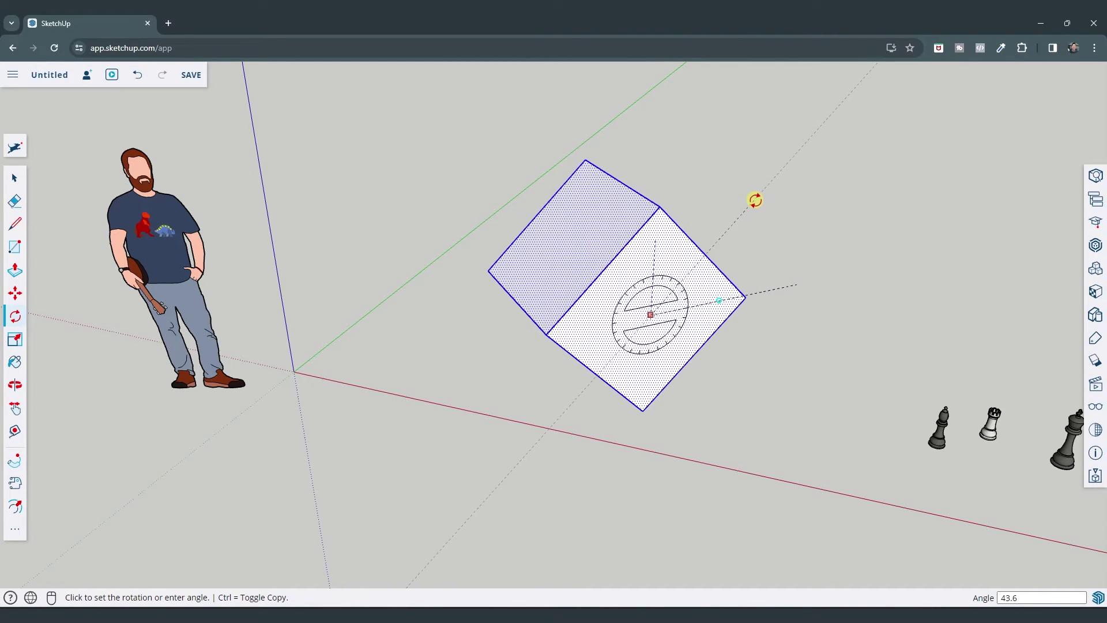
pyautogui.click(753, 199)
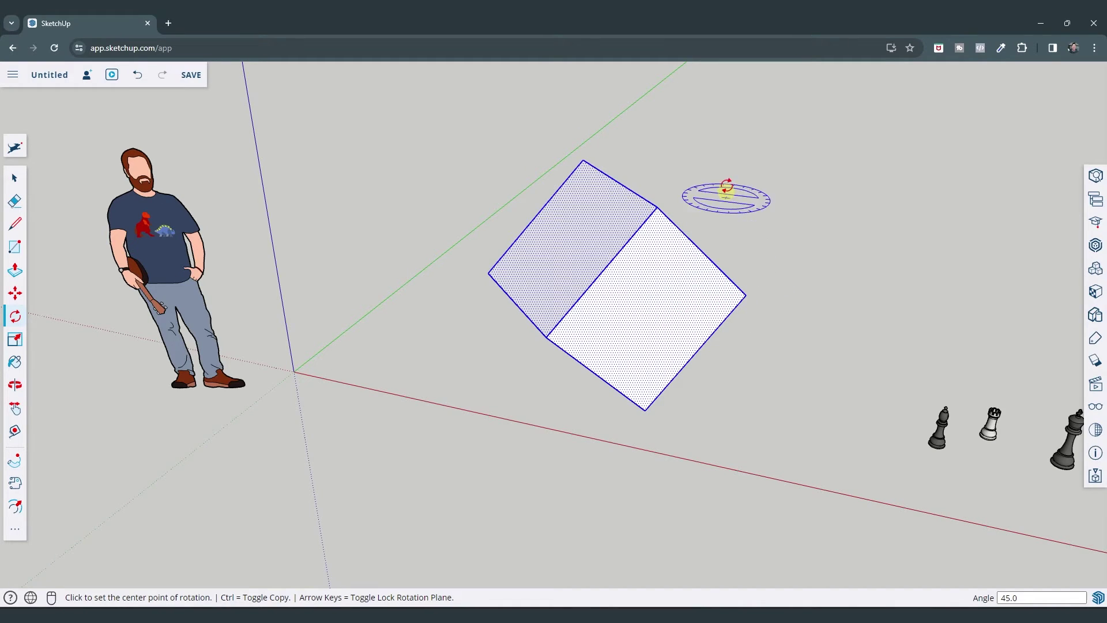
# Rotate the cube another 45° about its top edge so it stands askew
pyautogui.press('o')
pyautogui.moveTo(690, 213); pyautogui.dragTo(702, 314, button='middle')
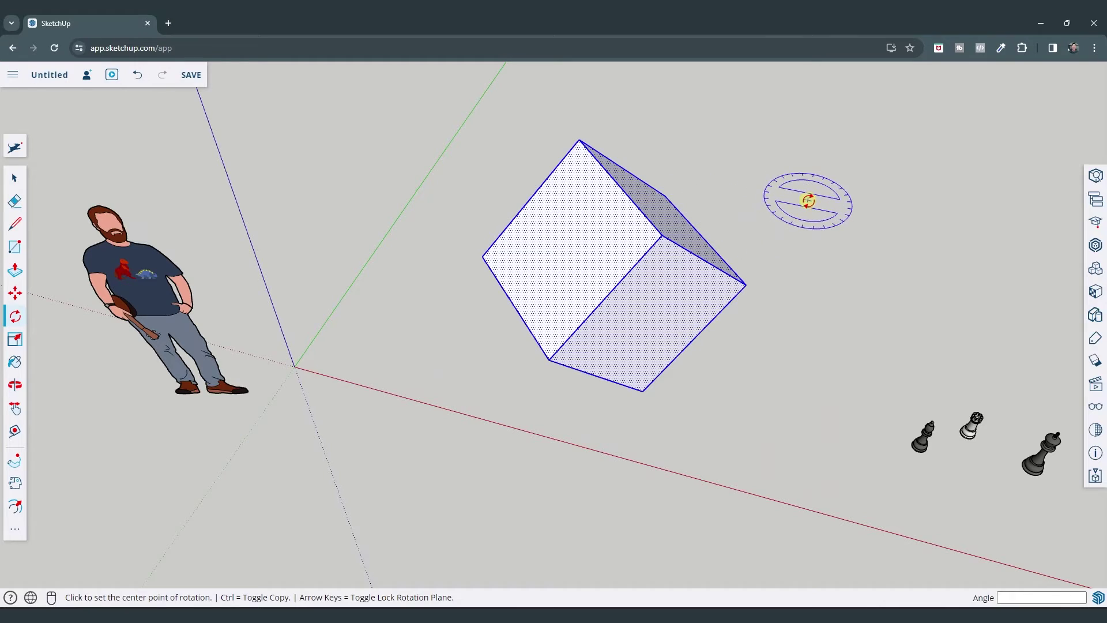
pyautogui.click(618, 184)
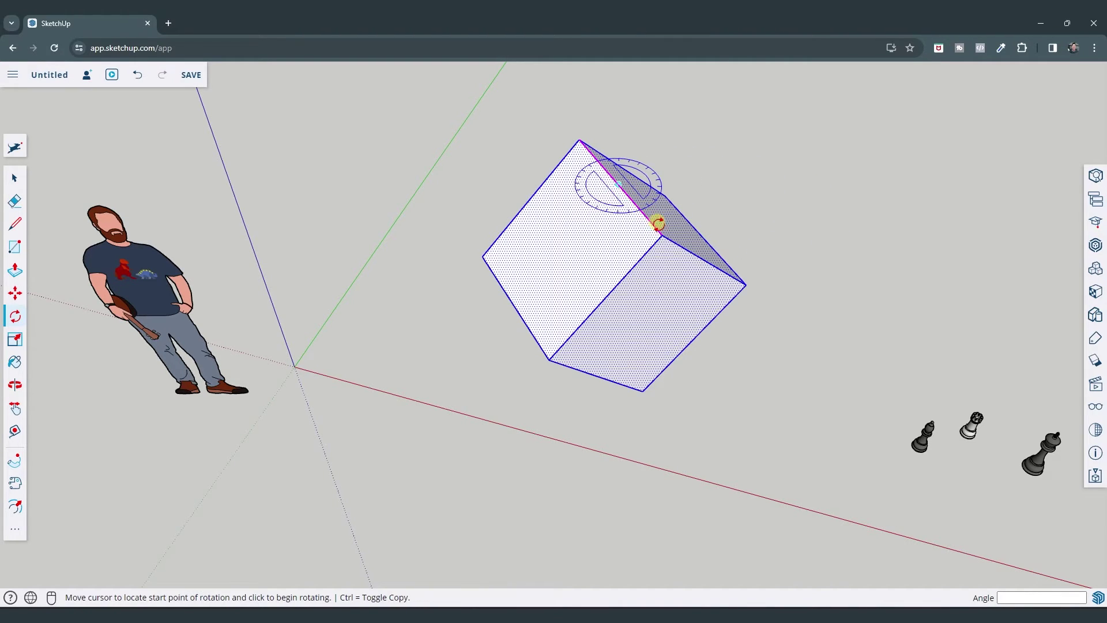
pyautogui.click(664, 232)
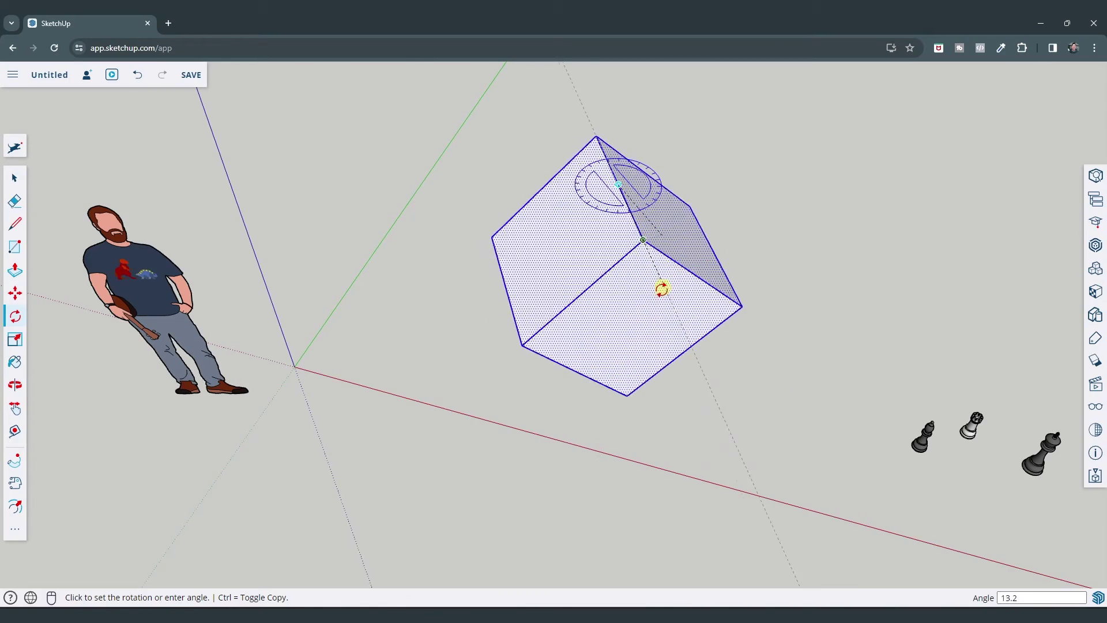
pyautogui.click(578, 293)
pyautogui.moveTo(586, 296); pyautogui.dragTo(631, 240, button='middle')
pyautogui.press('space')
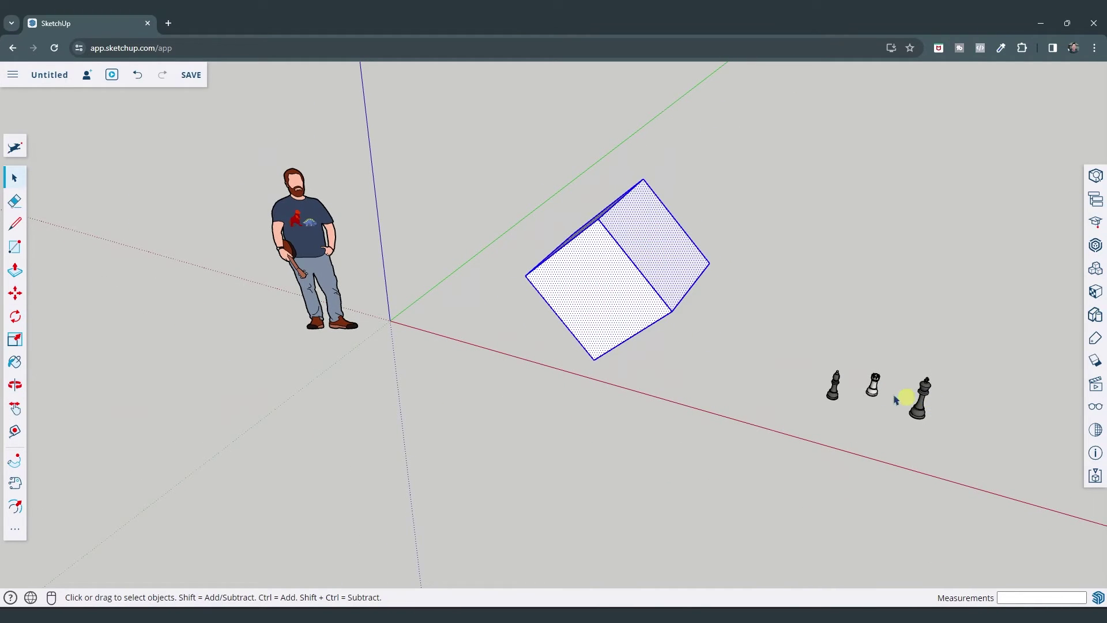
pyautogui.scroll(-2, 981, 397)
pyautogui.scroll(5, 853, 391)
pyautogui.scroll(-2, 738, 340)
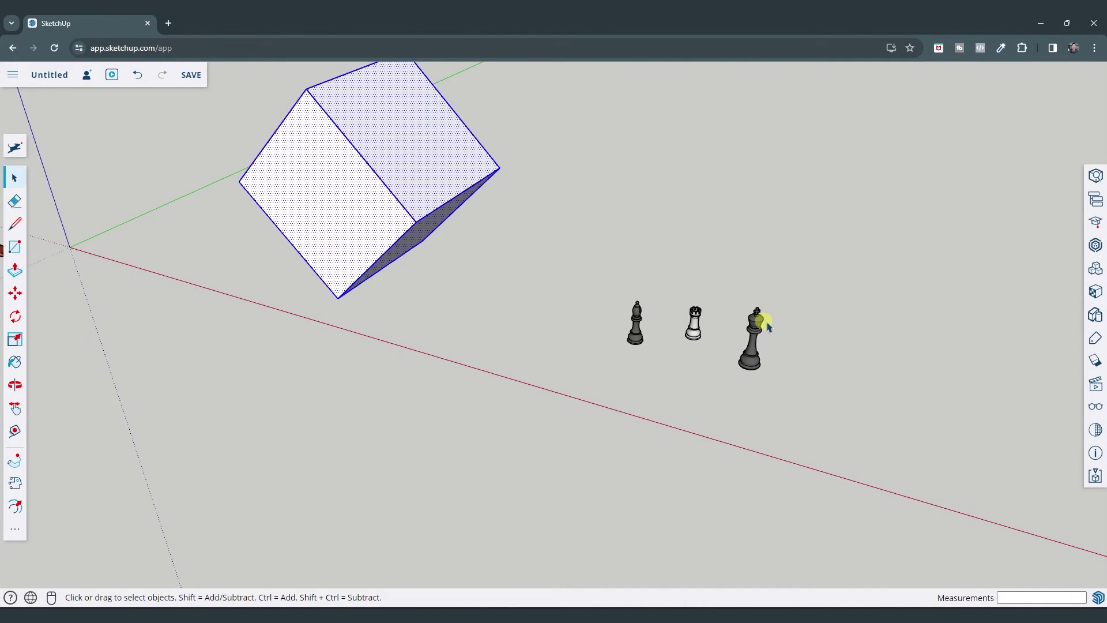
pyautogui.moveTo(768, 327); pyautogui.dragTo(763, 359, button='middle')
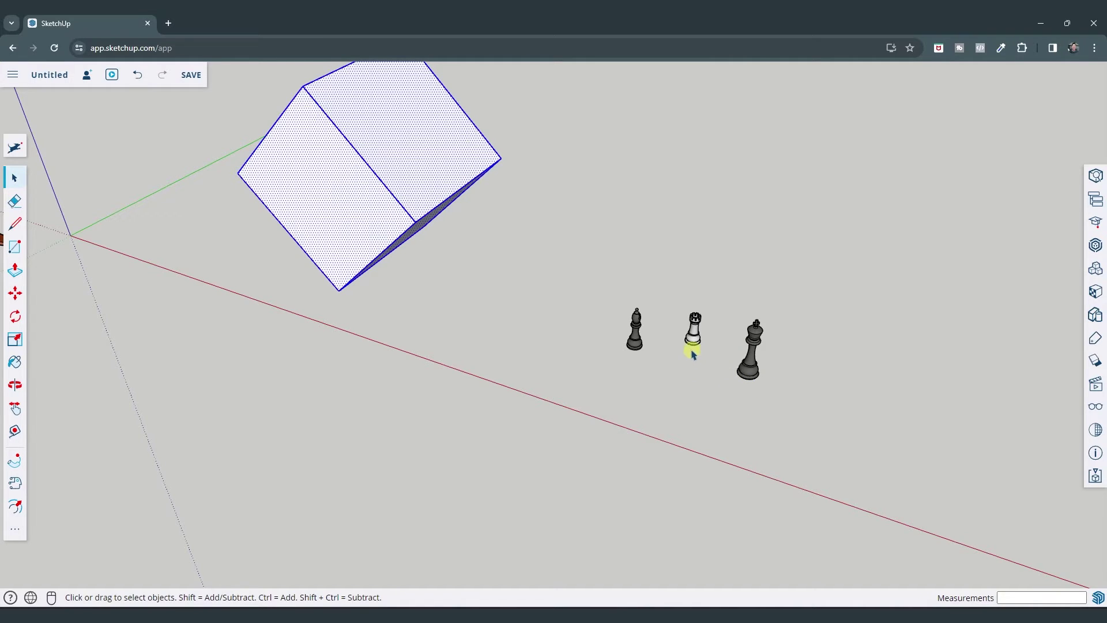
pyautogui.scroll(4, 732, 358)
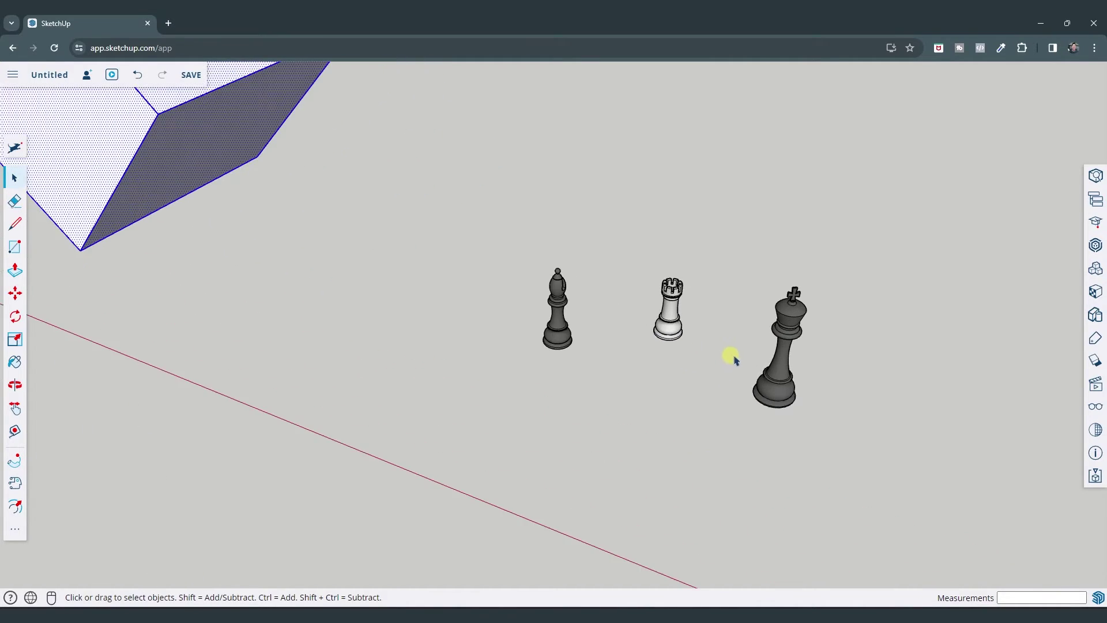
pyautogui.click(1088, 246)
pyautogui.scroll(-1, 780, 334)
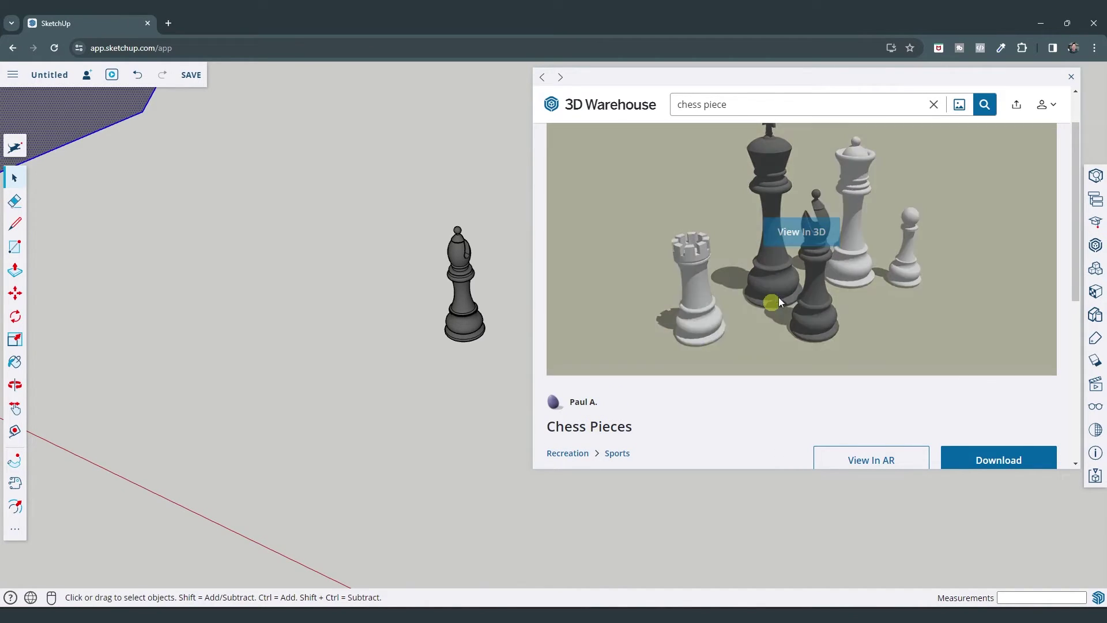
pyautogui.click(1071, 77)
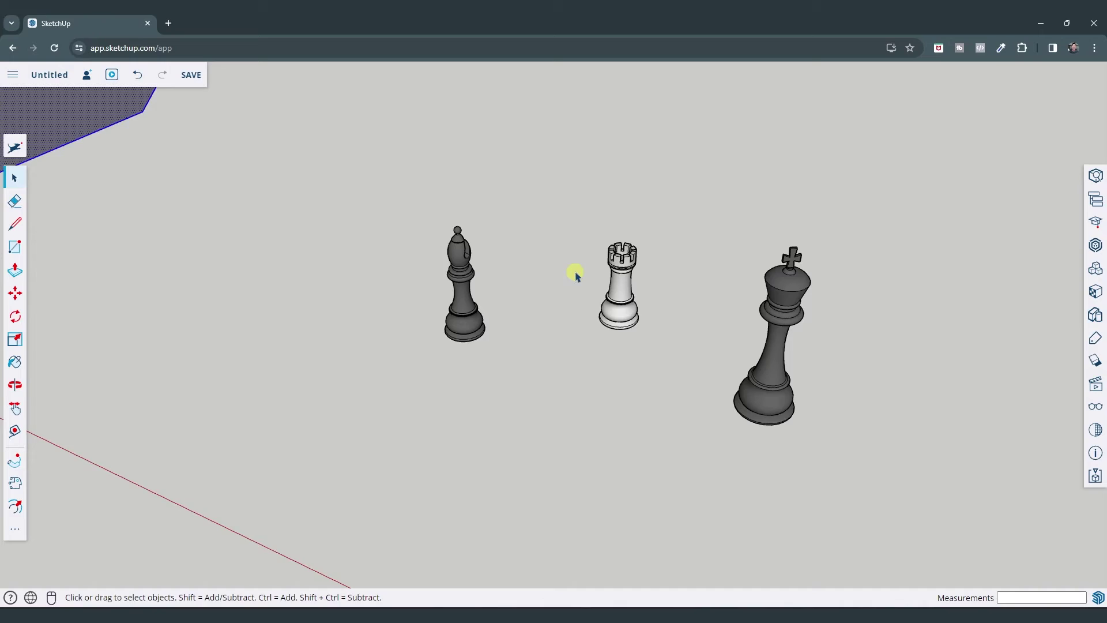
pyautogui.moveTo(575, 274); pyautogui.dragTo(601, 297, button='middle')
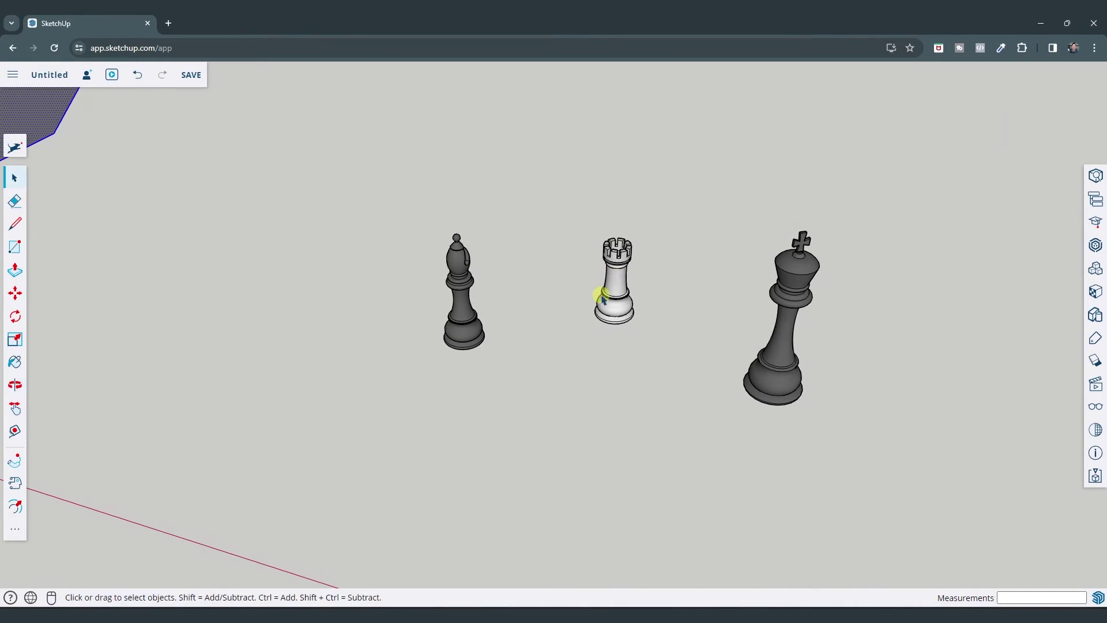
pyautogui.click(468, 337)
pyautogui.moveTo(534, 317); pyautogui.dragTo(566, 344, button='middle')
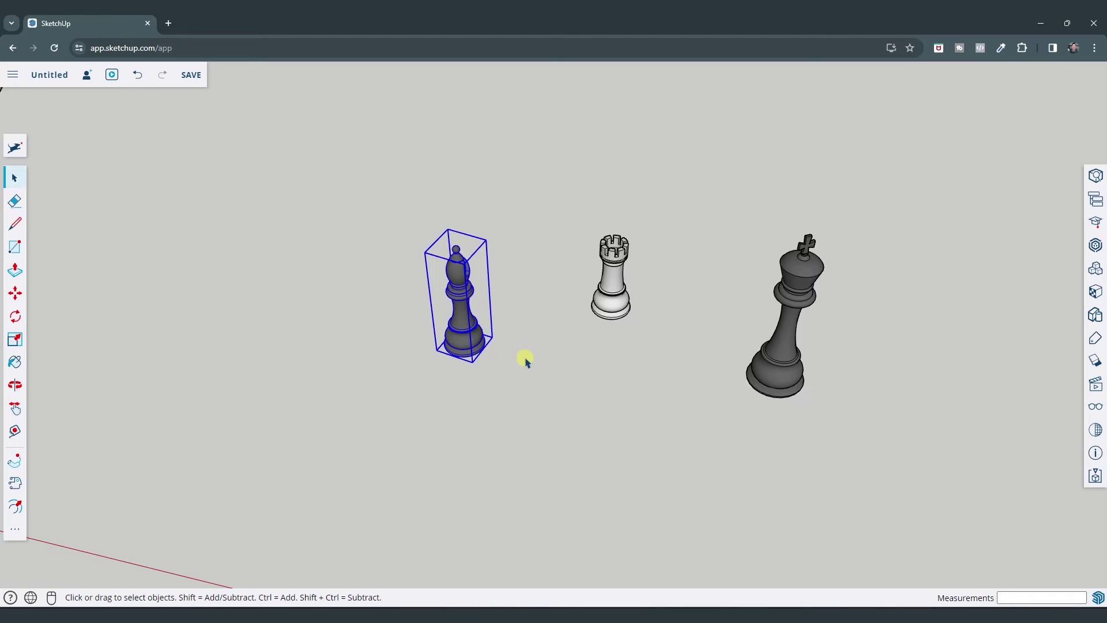
# Swing the bishop about 18.6° around the line's midpoint, starting from its base
pyautogui.press('l')
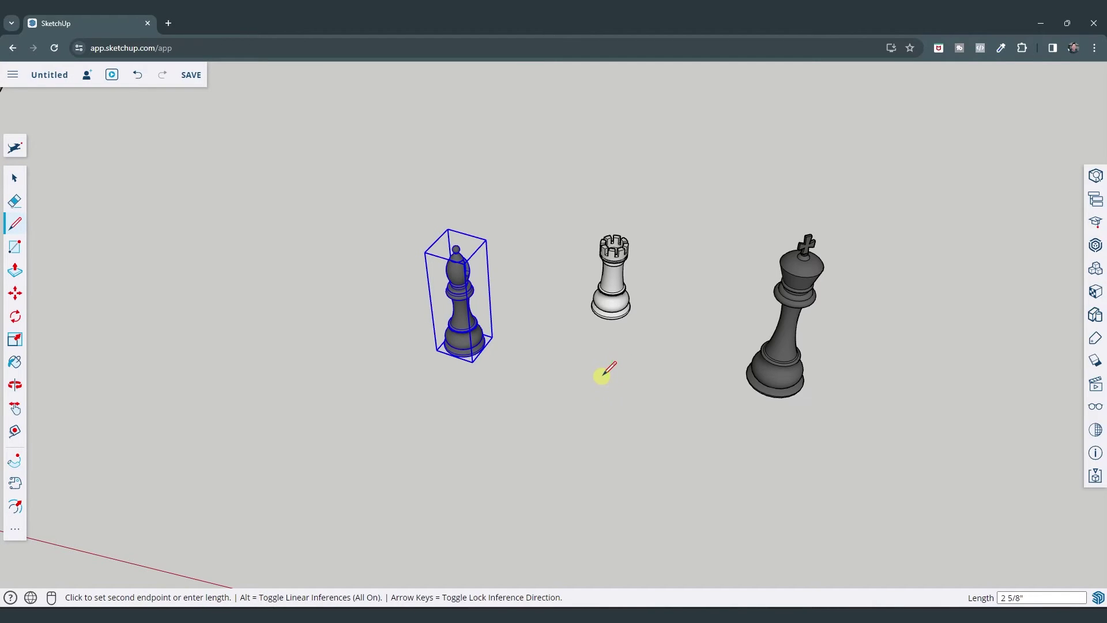
pyautogui.press('space')
pyautogui.scroll(3, 613, 371)
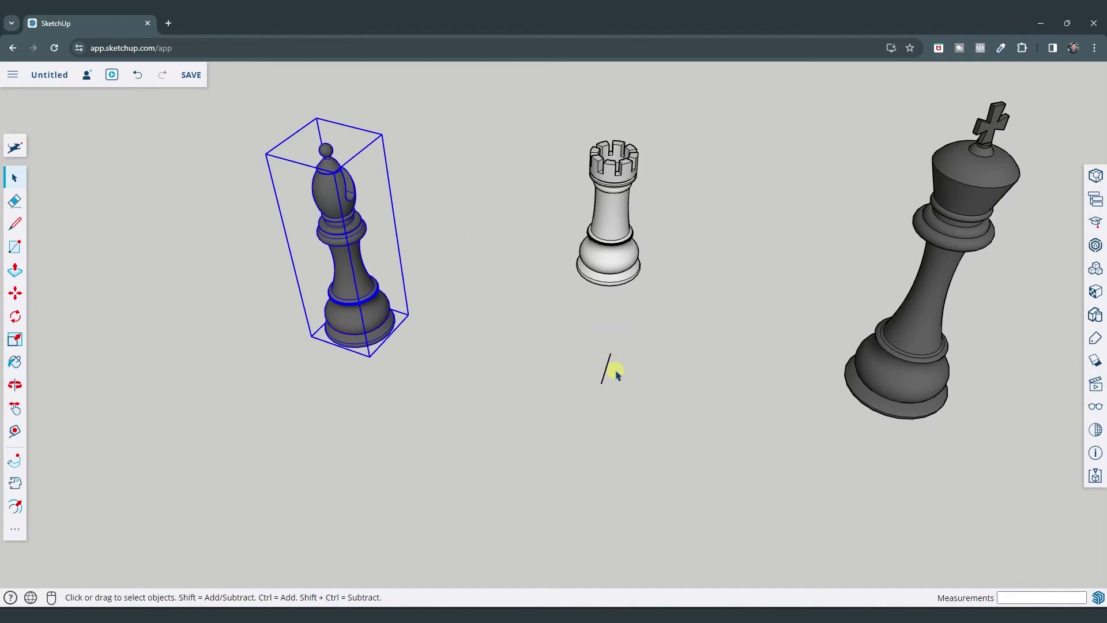
pyautogui.scroll(-3, 618, 354)
pyautogui.moveTo(618, 353); pyautogui.dragTo(468, 328, button='middle')
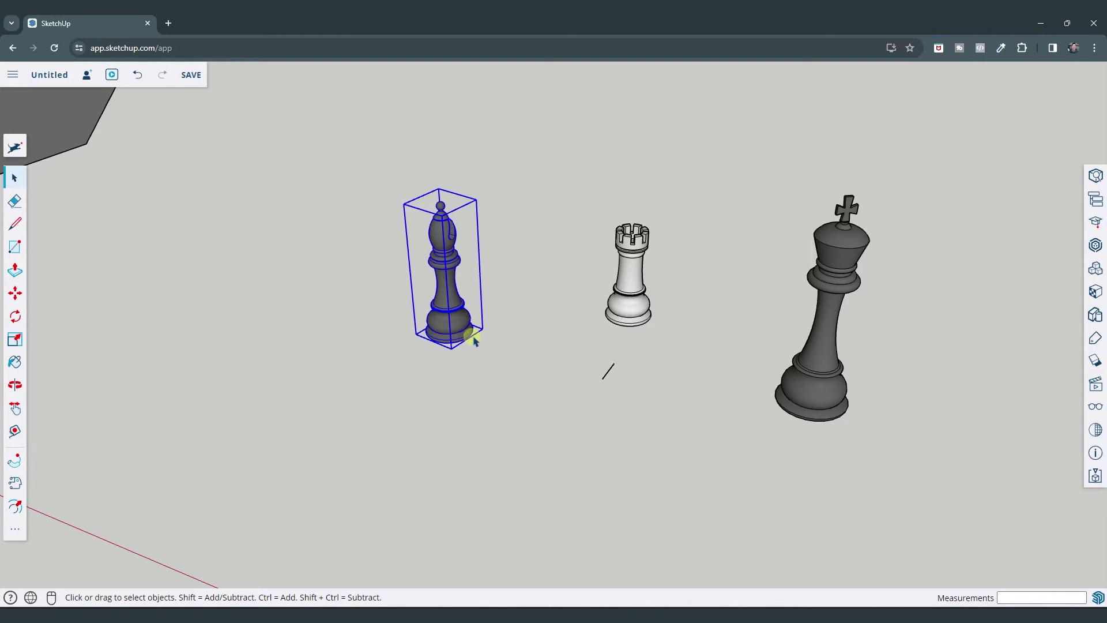
pyautogui.press('q')
pyautogui.scroll(2, 602, 378)
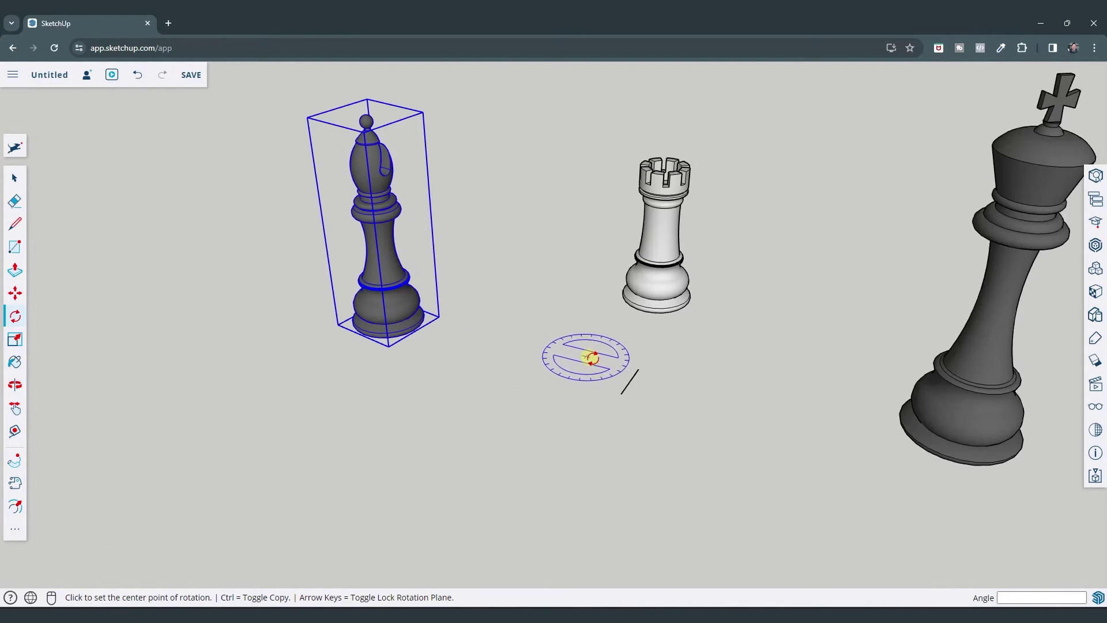
pyautogui.click(631, 380)
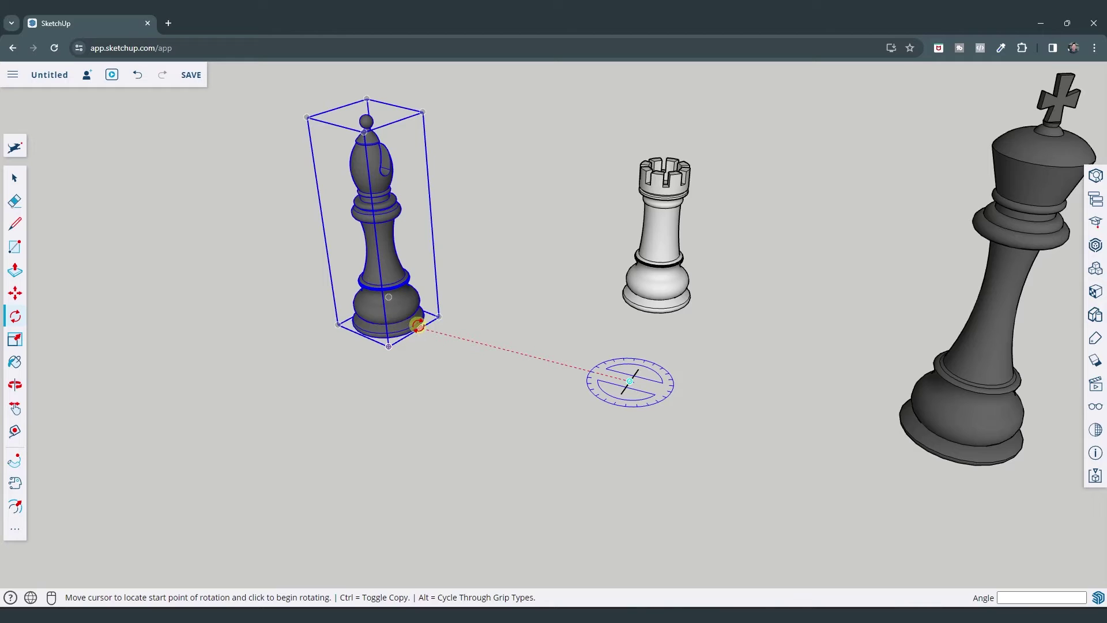
pyautogui.click(419, 326)
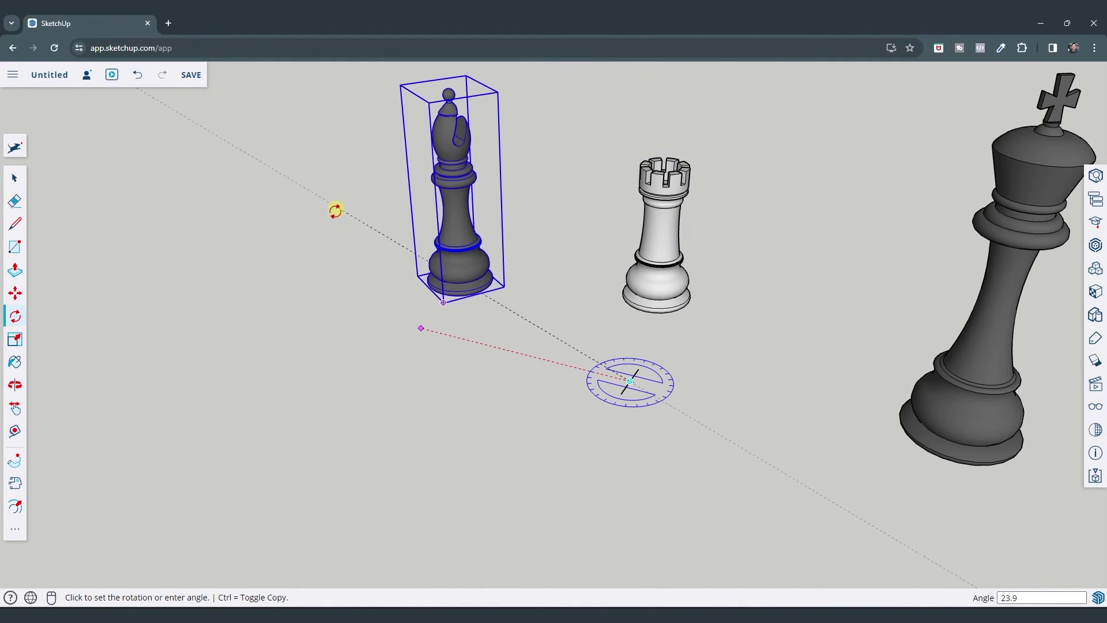
pyautogui.click(323, 230)
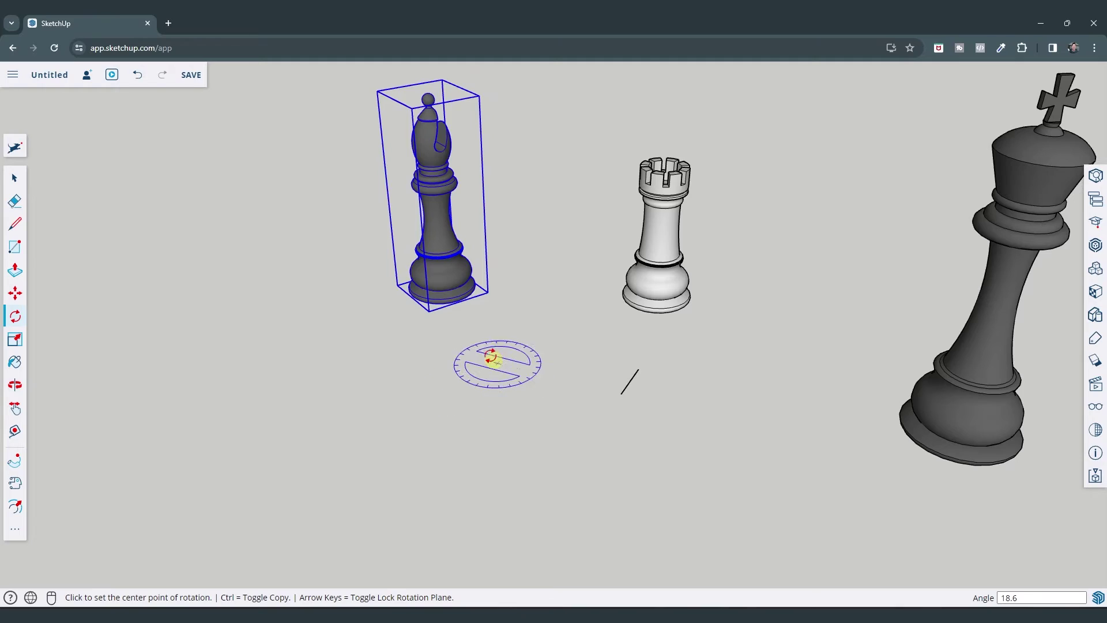
pyautogui.scroll(-5, 491, 357)
pyautogui.press('space')
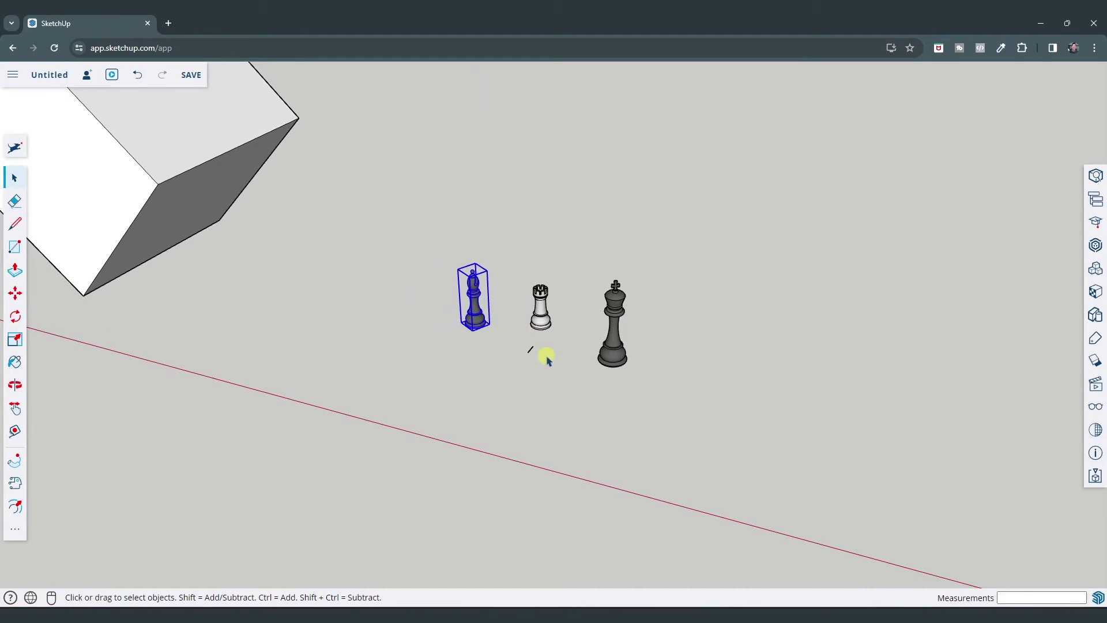
# Move the black king by its base farther right, clear of the bishop and rook
pyautogui.click(608, 369)
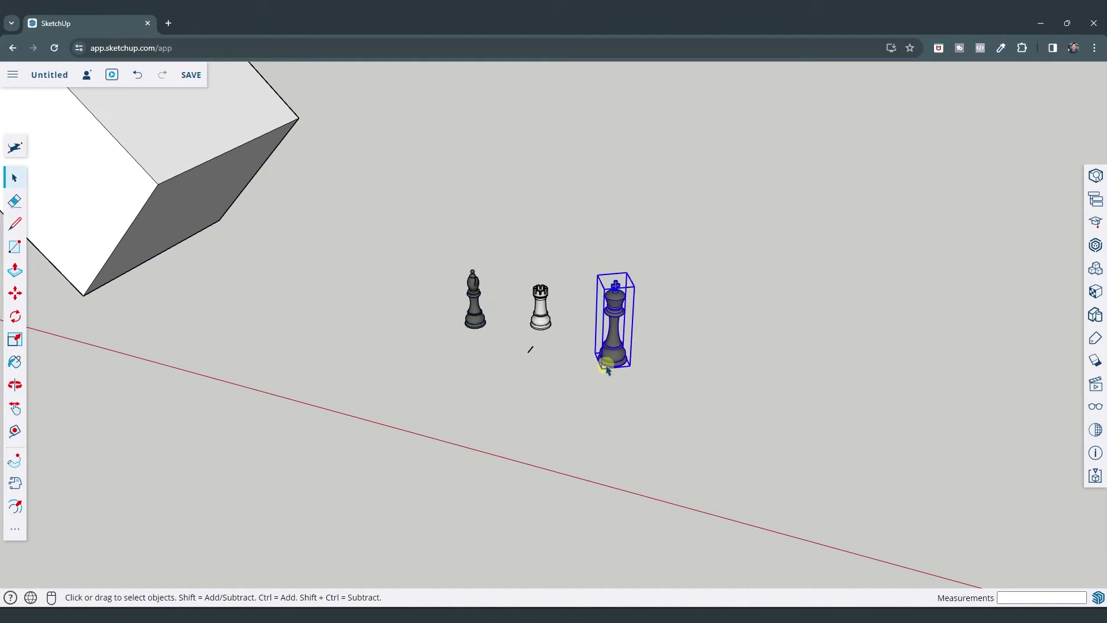
pyautogui.press('m')
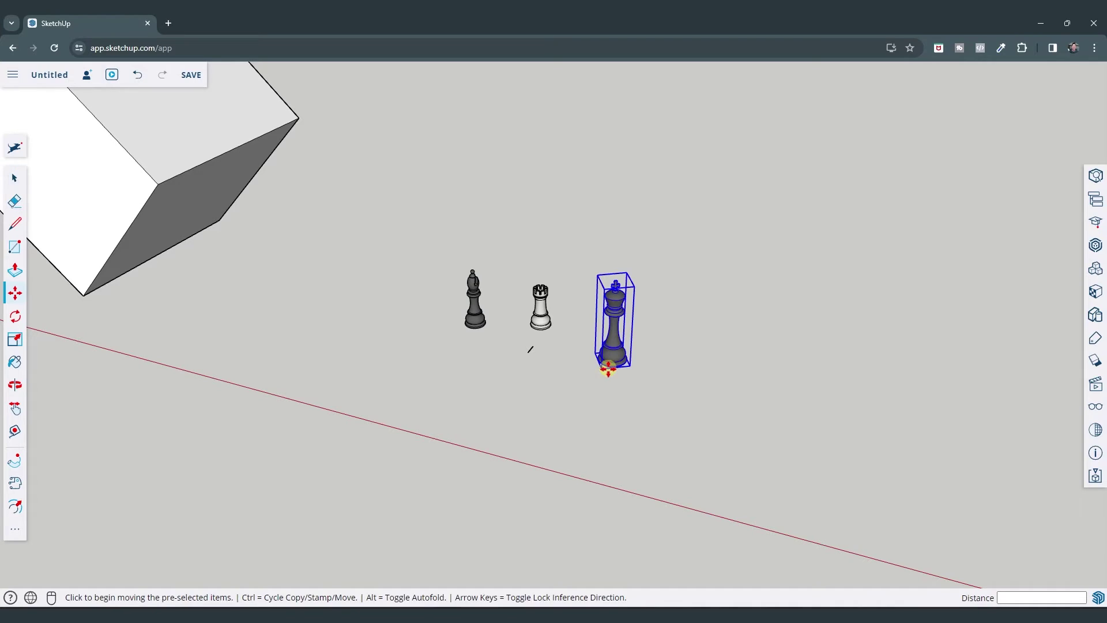
pyautogui.click(613, 369)
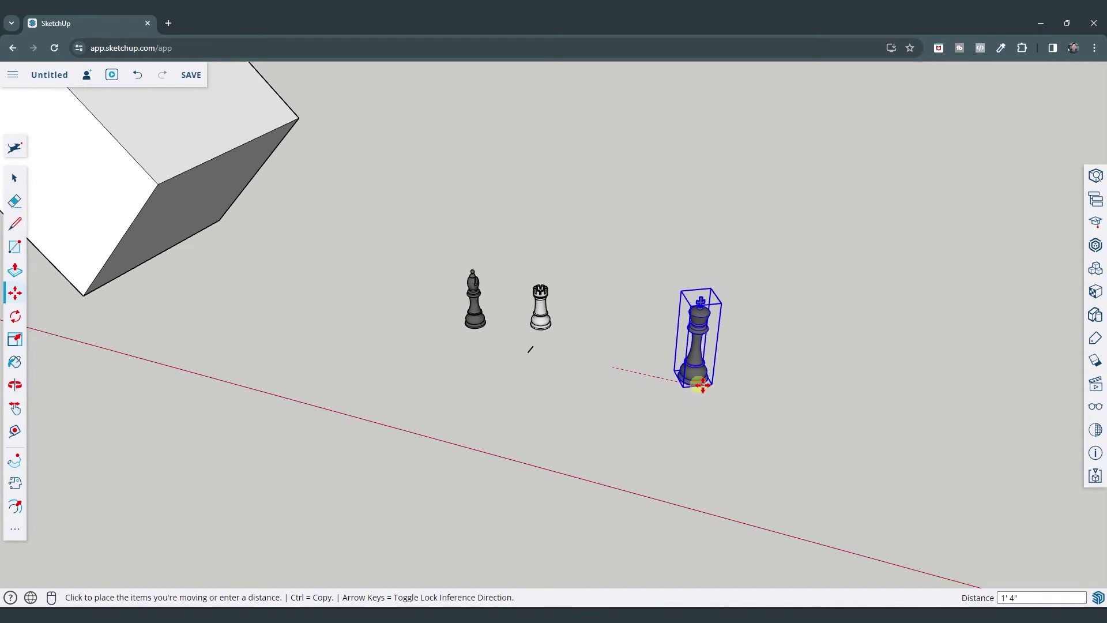
pyautogui.click(855, 411)
pyautogui.press('space')
pyautogui.moveTo(922, 424); pyautogui.dragTo(748, 419, button='middle')
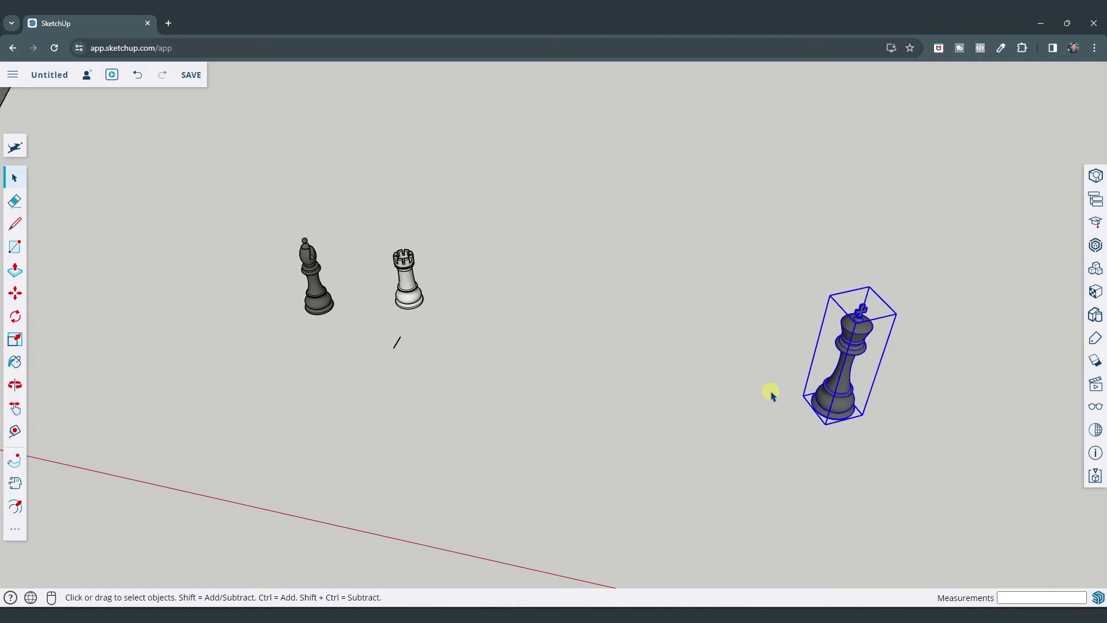
# Create a copy of the king rotated 35° around a ground point beside it
pyautogui.press('q')
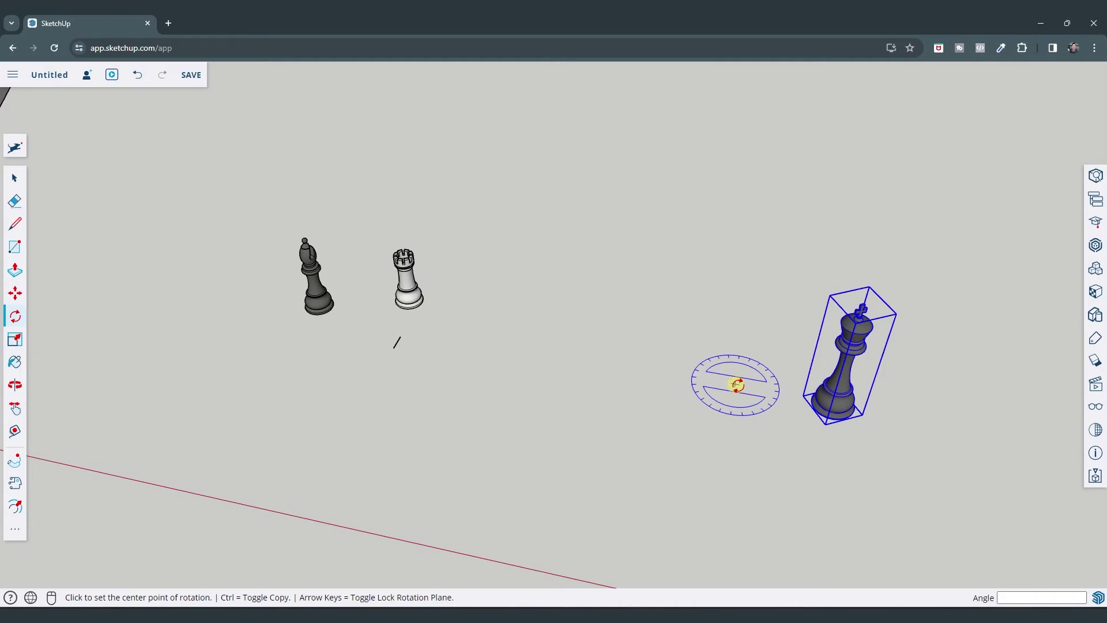
pyautogui.scroll(10, 813, 400)
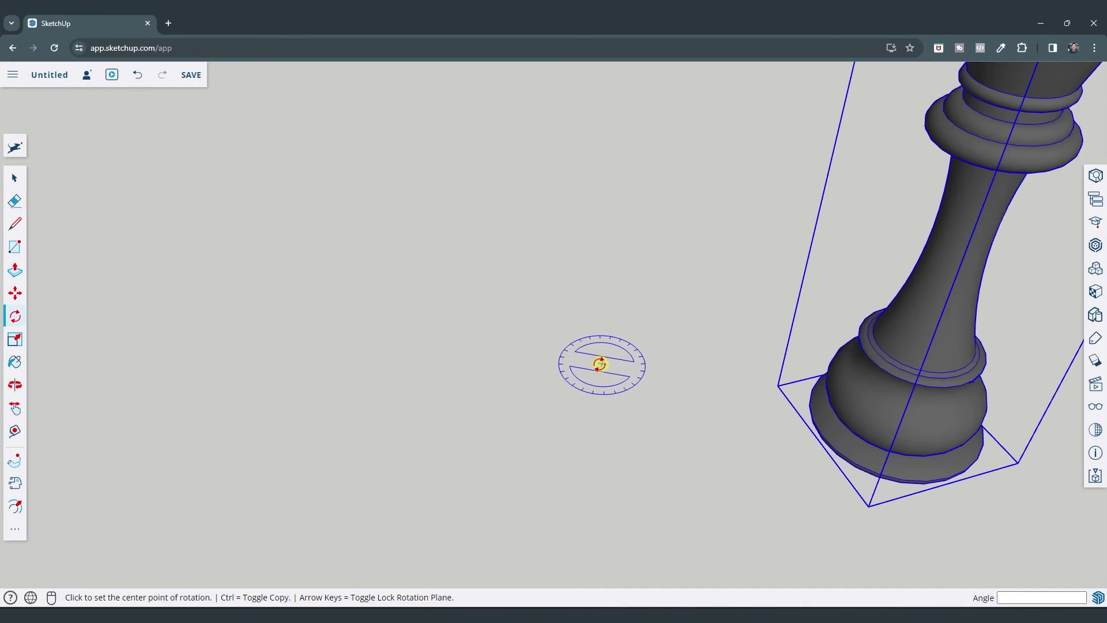
pyautogui.scroll(-10, 346, 320)
pyautogui.scroll(-5, 529, 340)
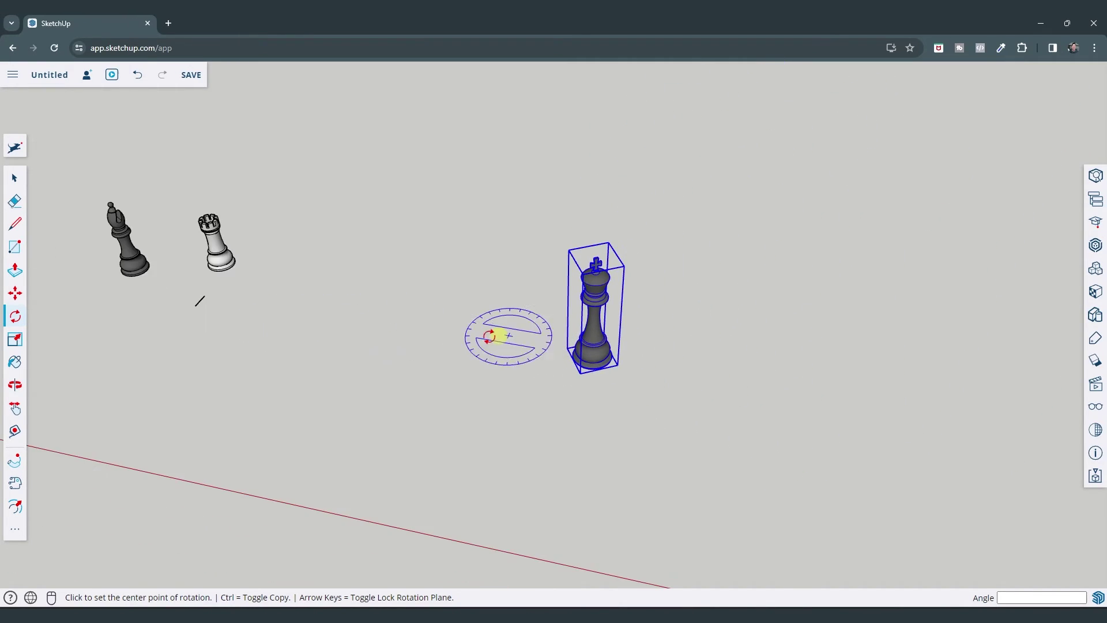
pyautogui.click(441, 340)
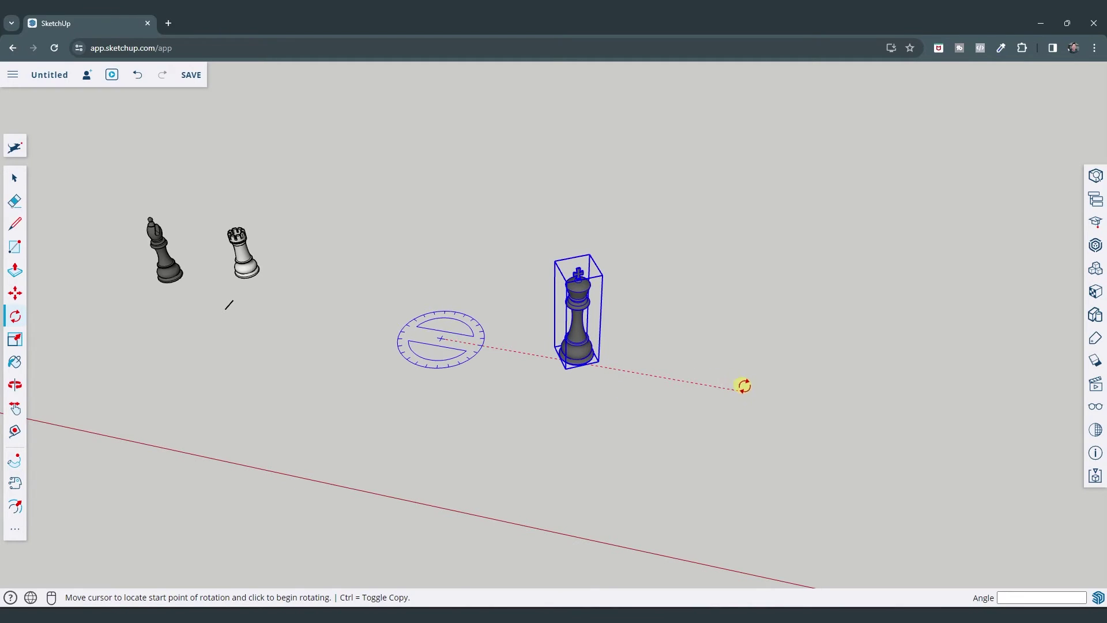
pyautogui.click(807, 400)
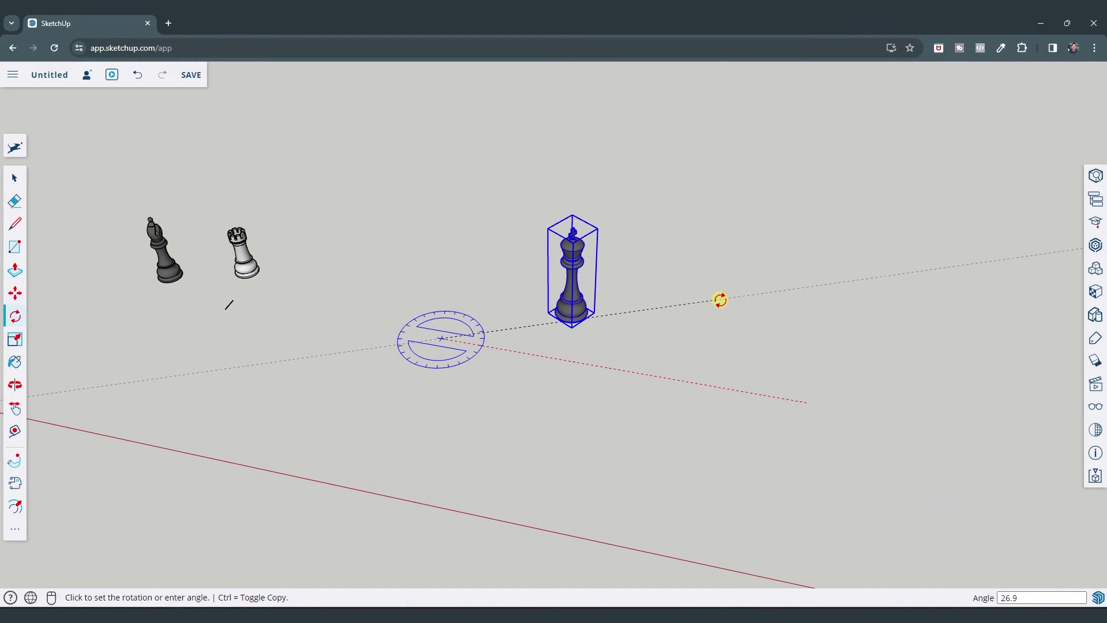
pyautogui.press('ctrl')
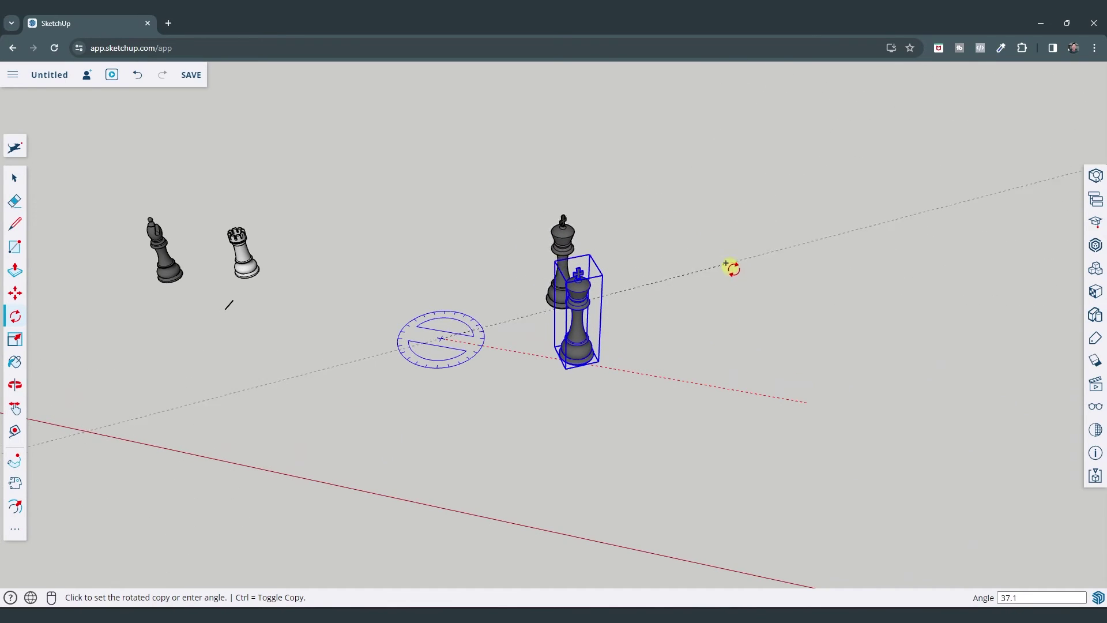
pyautogui.moveTo(713, 297); pyautogui.dragTo(900, 225, button='middle')
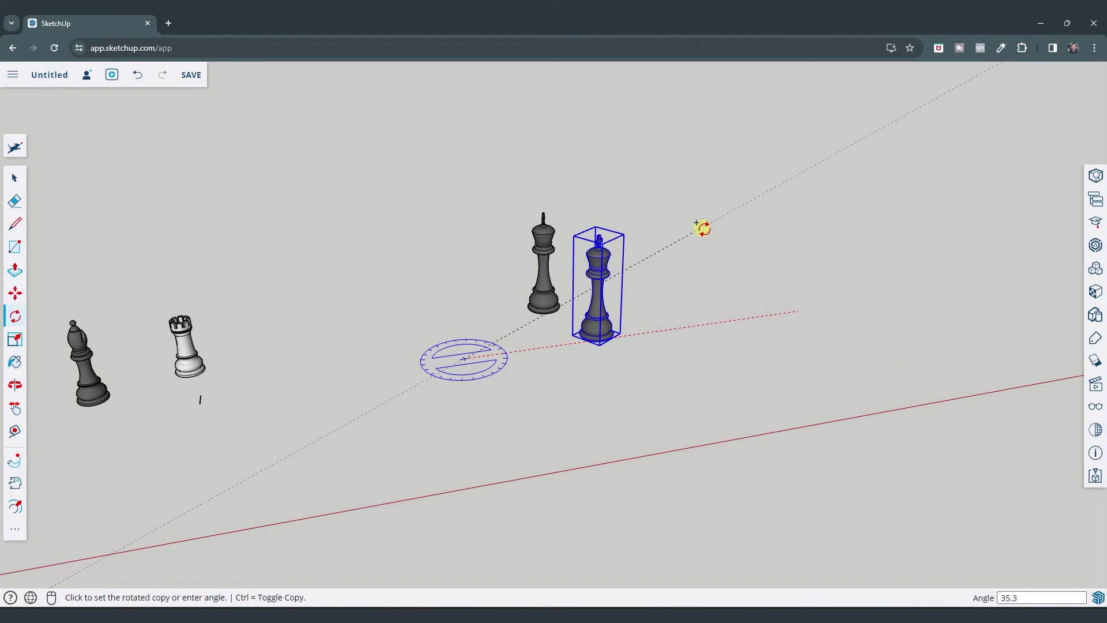
pyautogui.write('35')
pyautogui.press('Return')
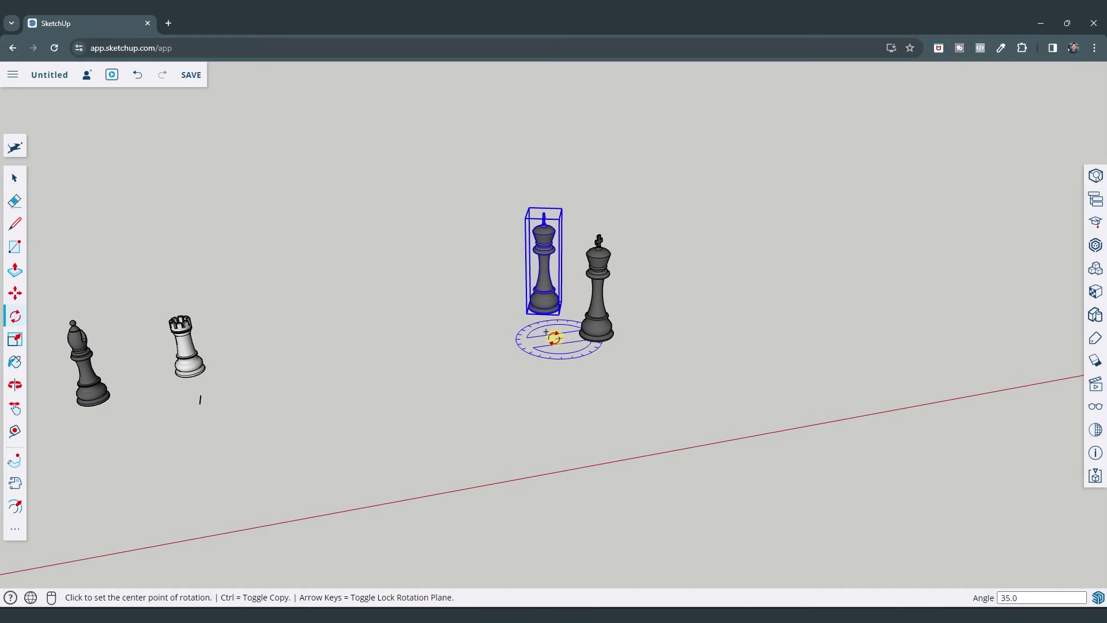
pyautogui.moveTo(649, 315); pyautogui.dragTo(569, 376, button='middle')
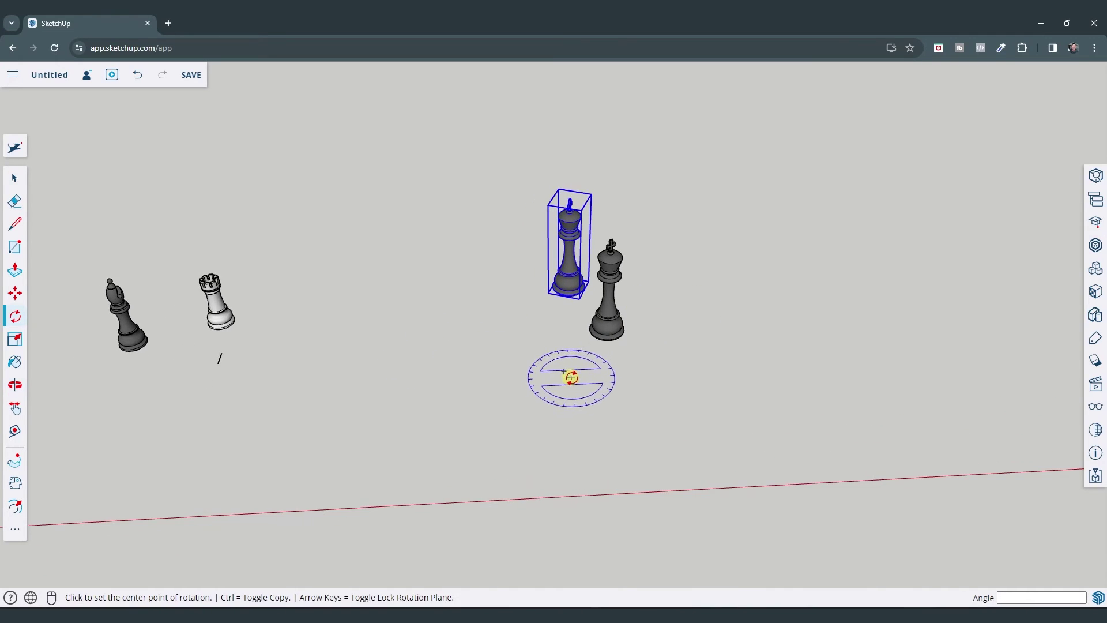
# Make a king copy rotated 35° about a centre to the left of the king
pyautogui.scroll(-3, 452, 346)
pyautogui.press('space')
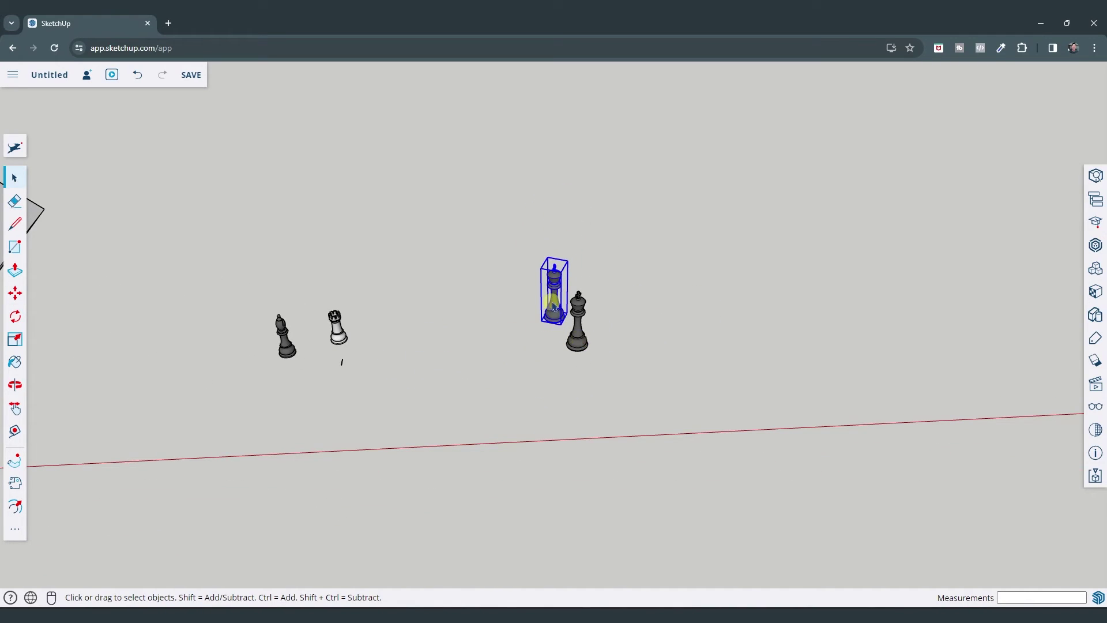
pyautogui.press('e')
pyautogui.press('space')
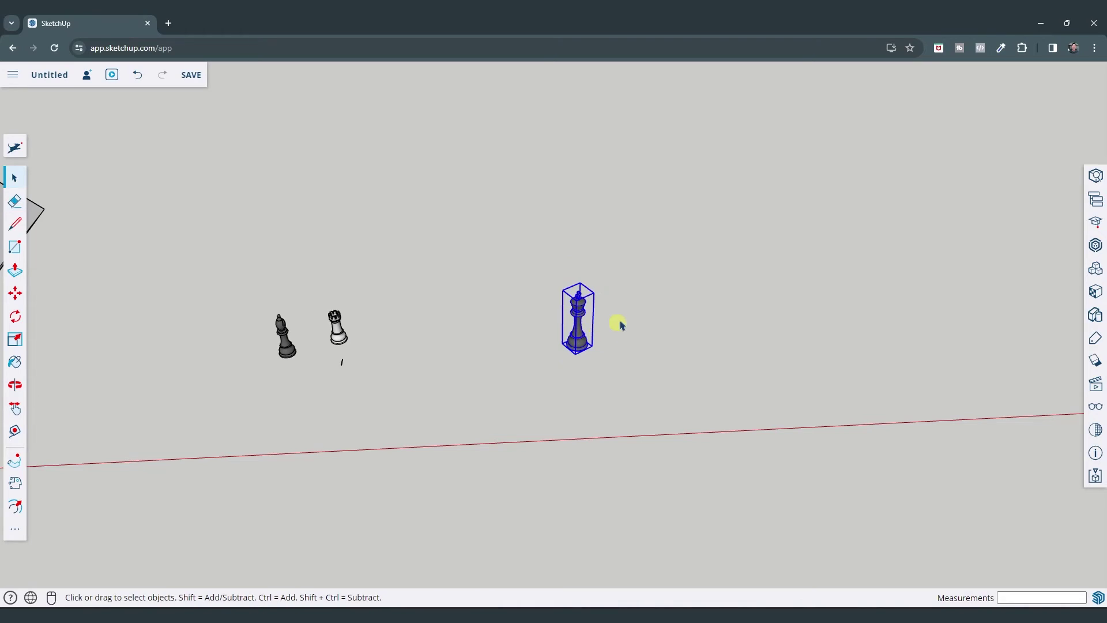
pyautogui.scroll(3, 610, 318)
pyautogui.press('q')
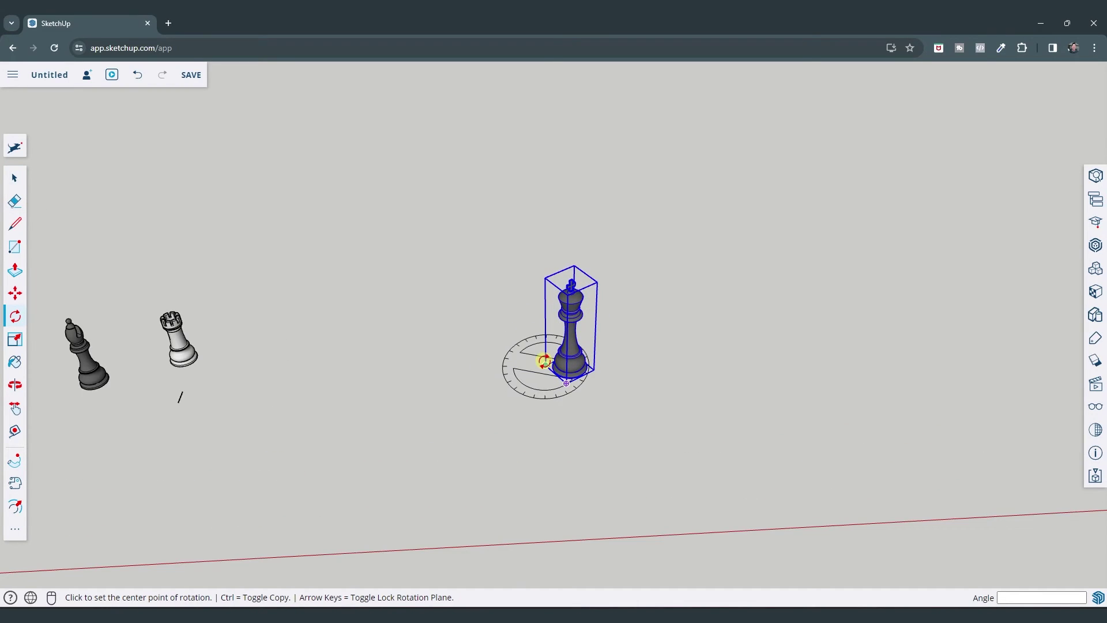
pyautogui.scroll(1, 547, 367)
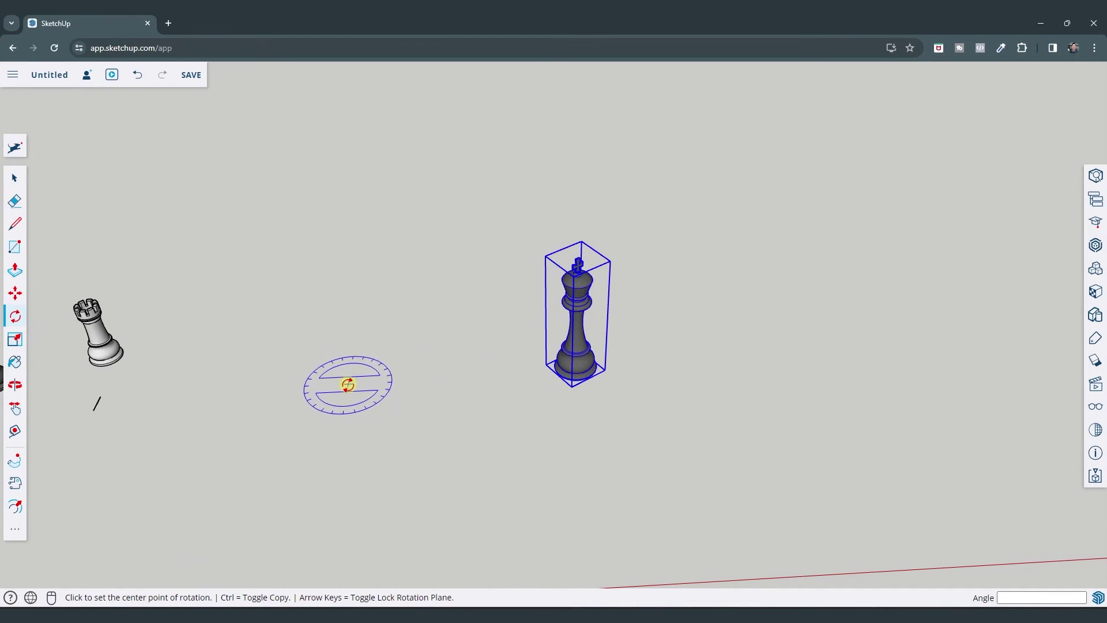
pyautogui.click(329, 379)
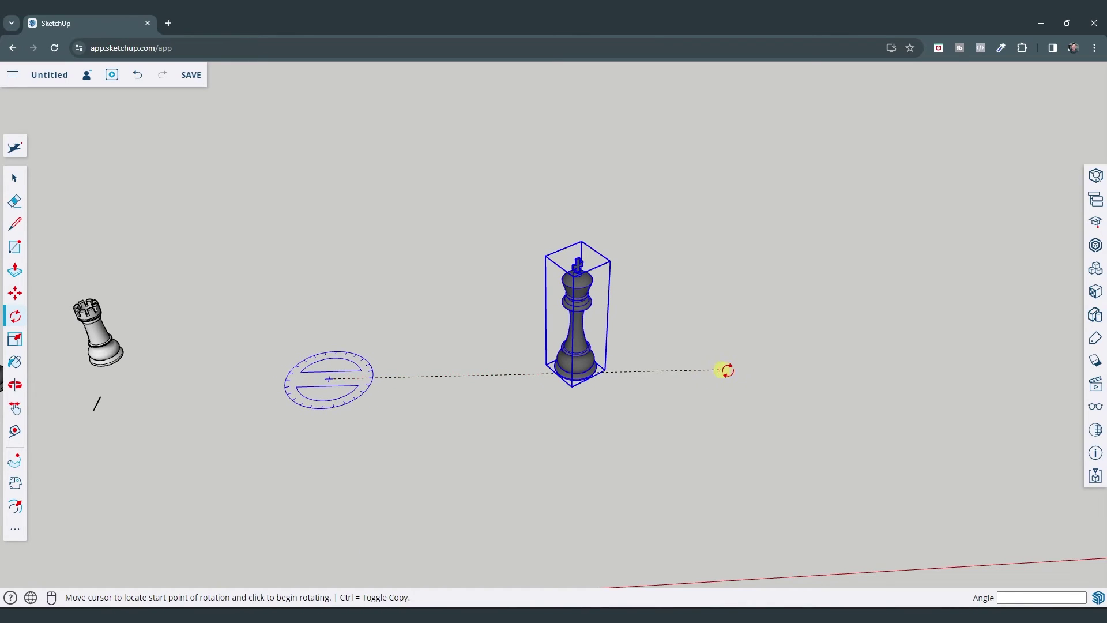
pyautogui.click(738, 355)
pyautogui.press('ctrl')
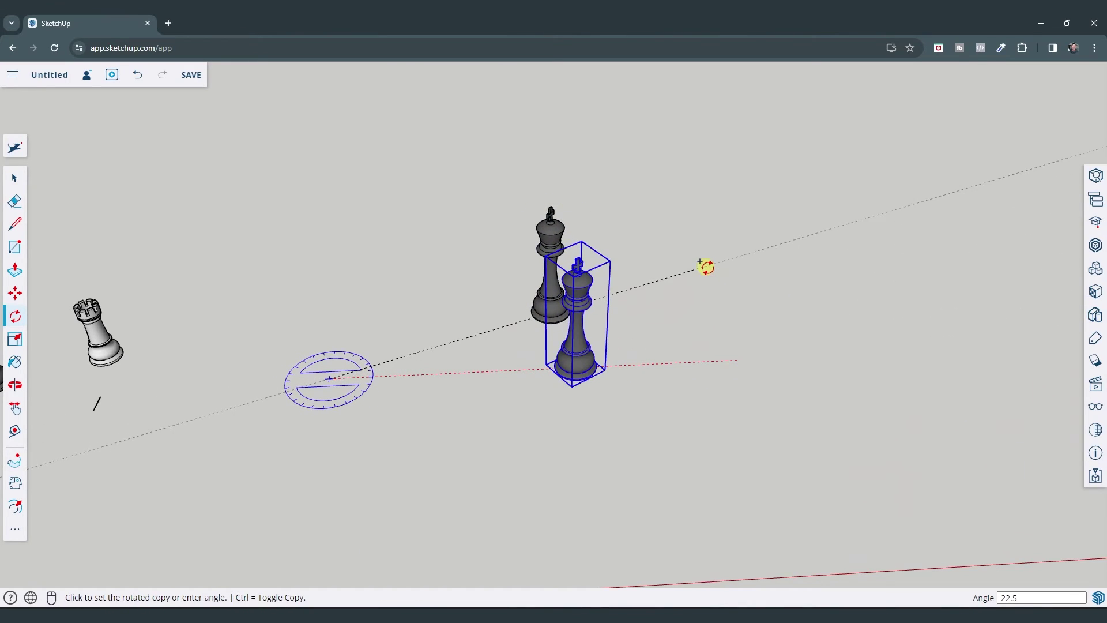
pyautogui.write('35')
pyautogui.press('Return')
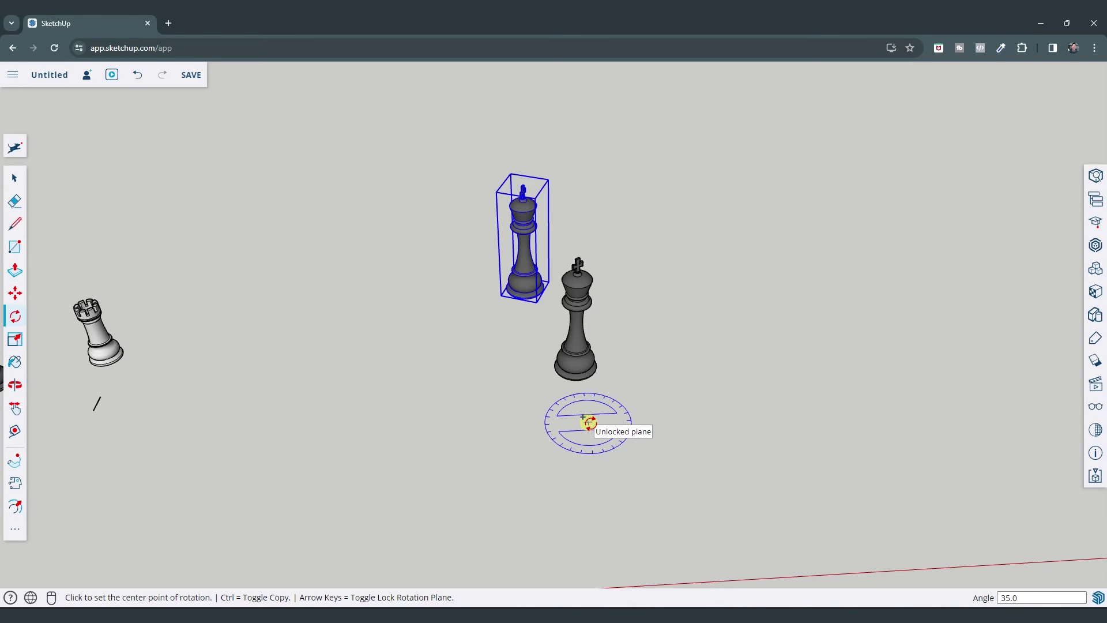
# Repeat the 35° copy with a * multiplier to array kings along the arc, adjusting the count to 8
pyautogui.write('*')
pyautogui.press('Return')
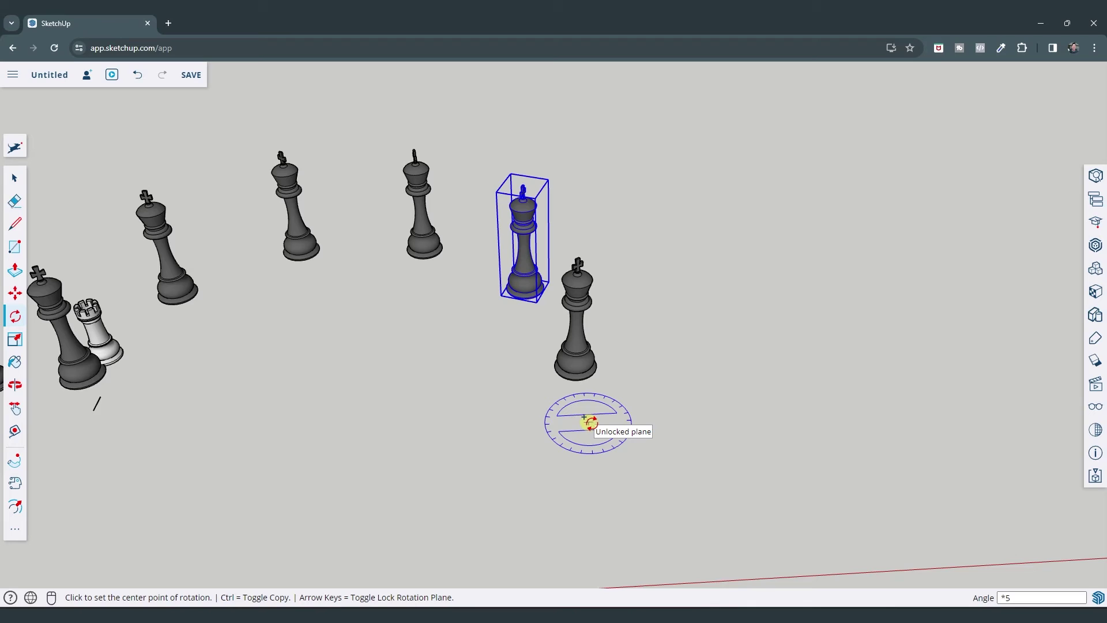
pyautogui.scroll(-4, 613, 277)
pyautogui.moveTo(511, 258); pyautogui.dragTo(470, 217, button='middle')
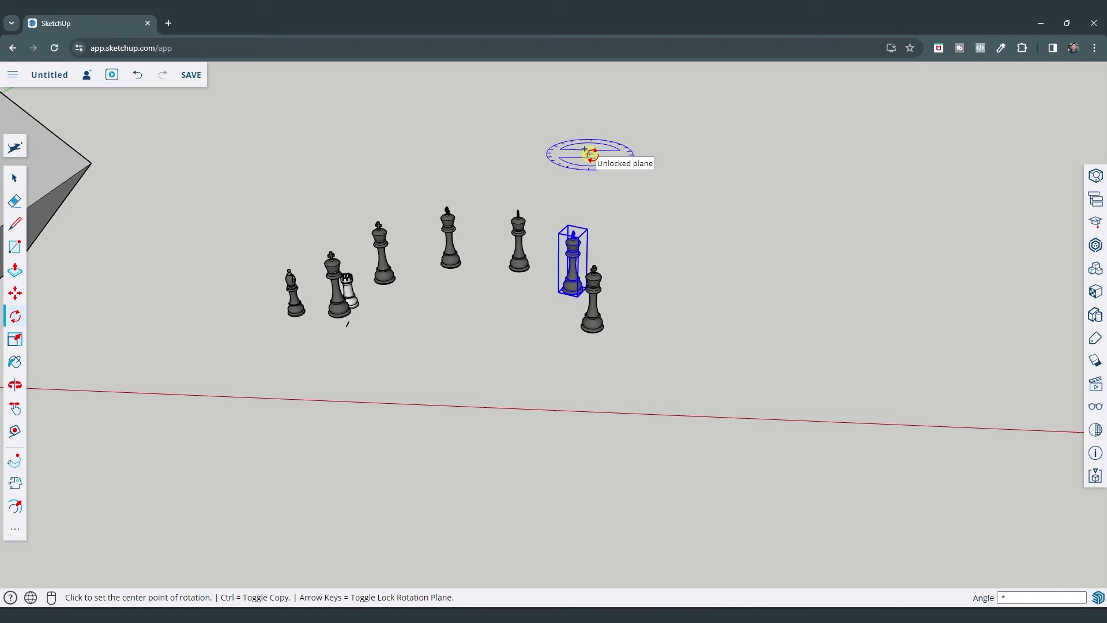
pyautogui.write('8')
pyautogui.press('Return')
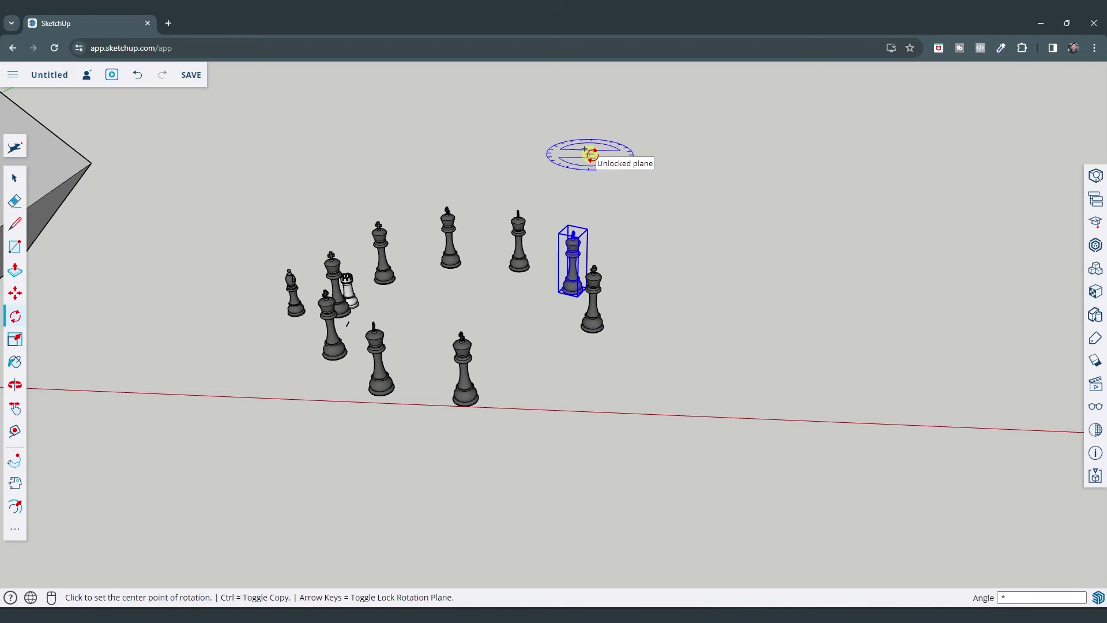
pyautogui.write('3')
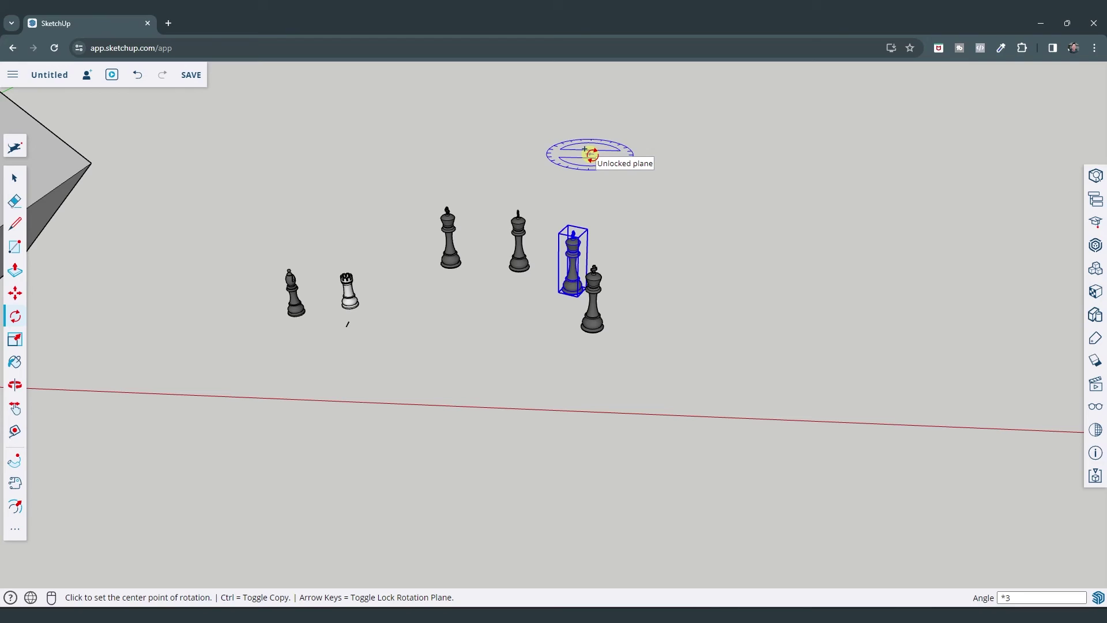
pyautogui.write('5')
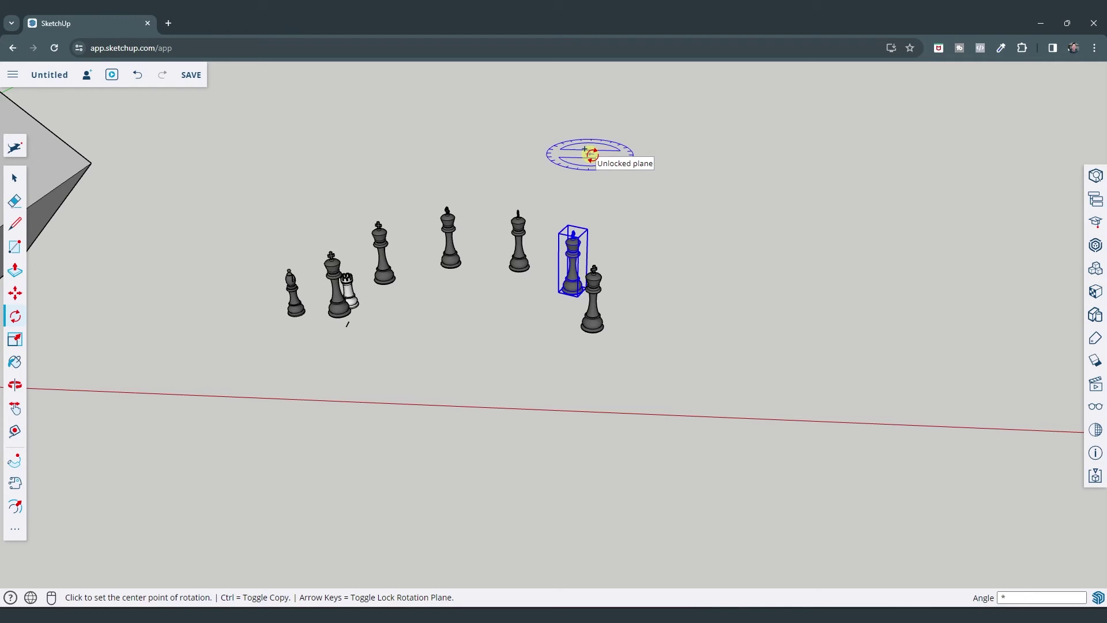
pyautogui.write('8')
pyautogui.write('9')
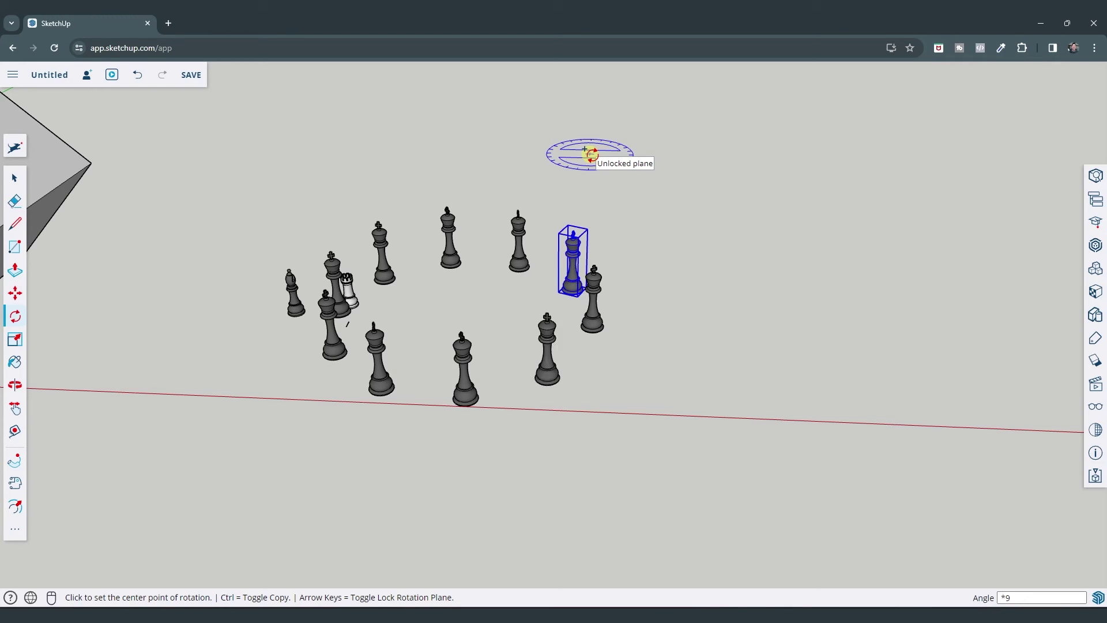
pyautogui.write('4')
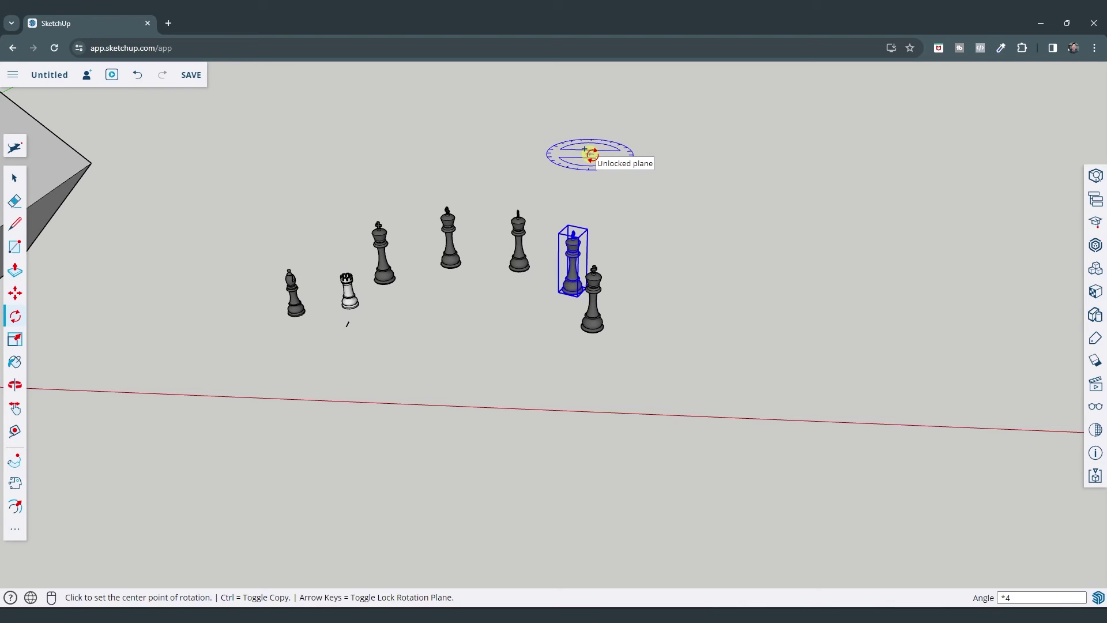
pyautogui.moveTo(594, 248); pyautogui.dragTo(546, 271, button='middle')
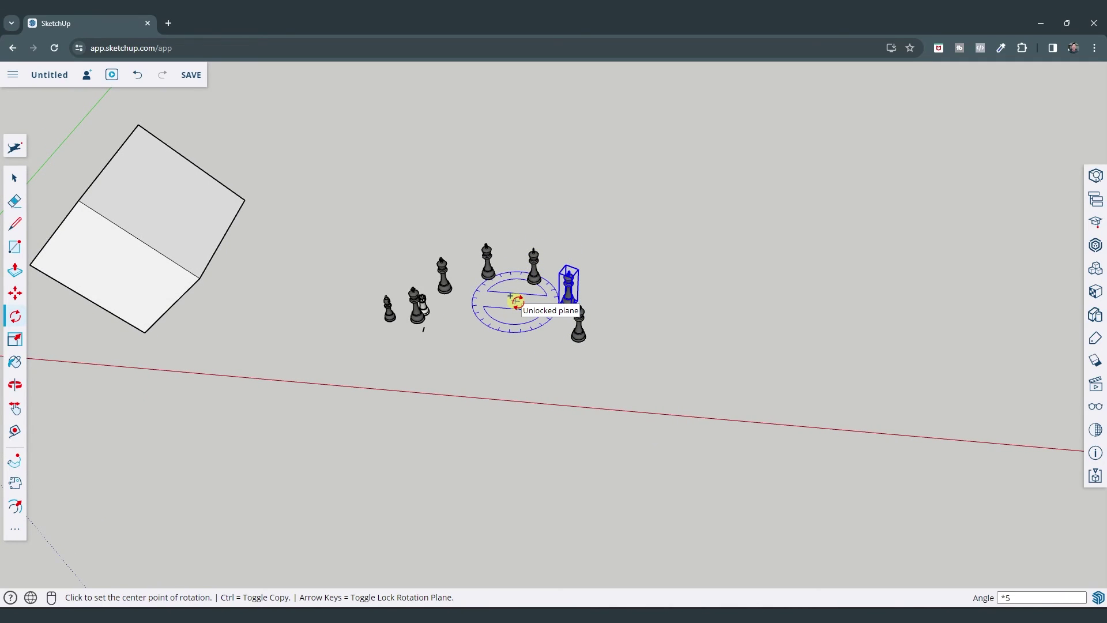
# Move the white rook farther along the red axis, away from the kings
pyautogui.press('space')
pyautogui.click(427, 310)
pyautogui.press('m')
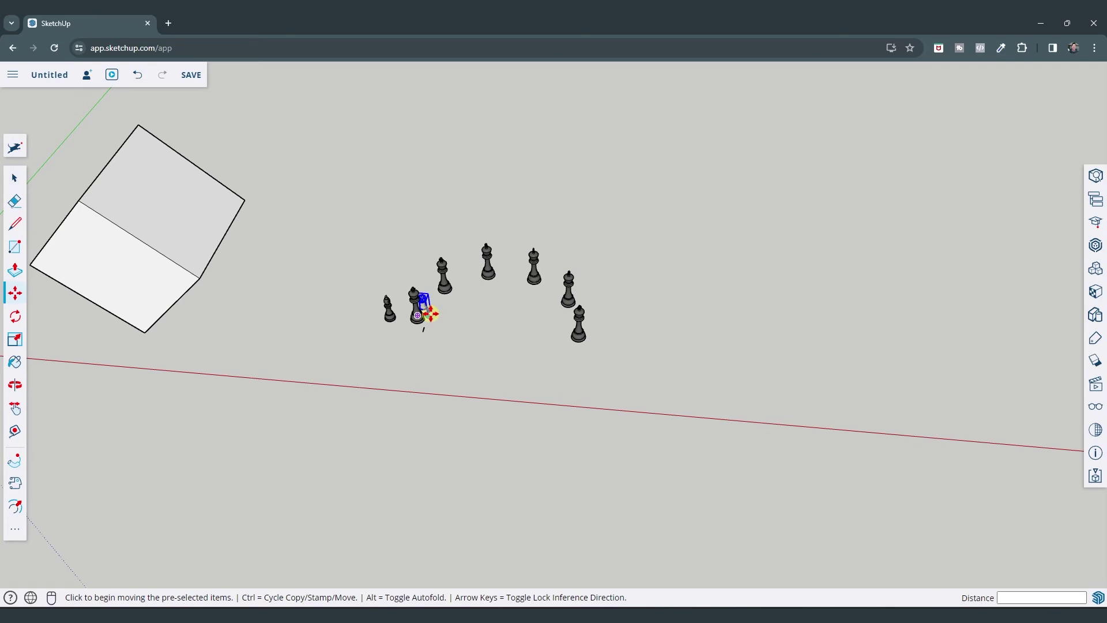
pyautogui.click(427, 312)
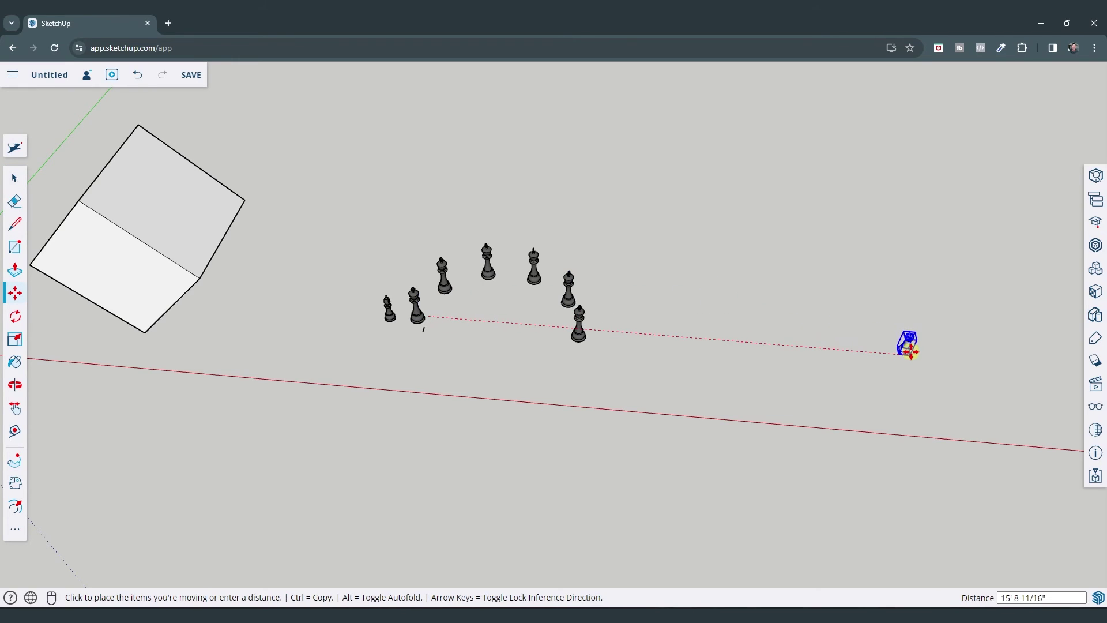
pyautogui.click(914, 351)
pyautogui.scroll(3, 923, 311)
pyautogui.press('o')
pyautogui.scroll(3, 903, 292)
pyautogui.press('m')
pyautogui.moveTo(904, 286); pyautogui.dragTo(825, 346, button='middle')
pyautogui.scroll(3, 823, 314)
pyautogui.press('space')
# Copy the rook 90° around a centre to its left and divide the arc with /5
pyautogui.press('q')
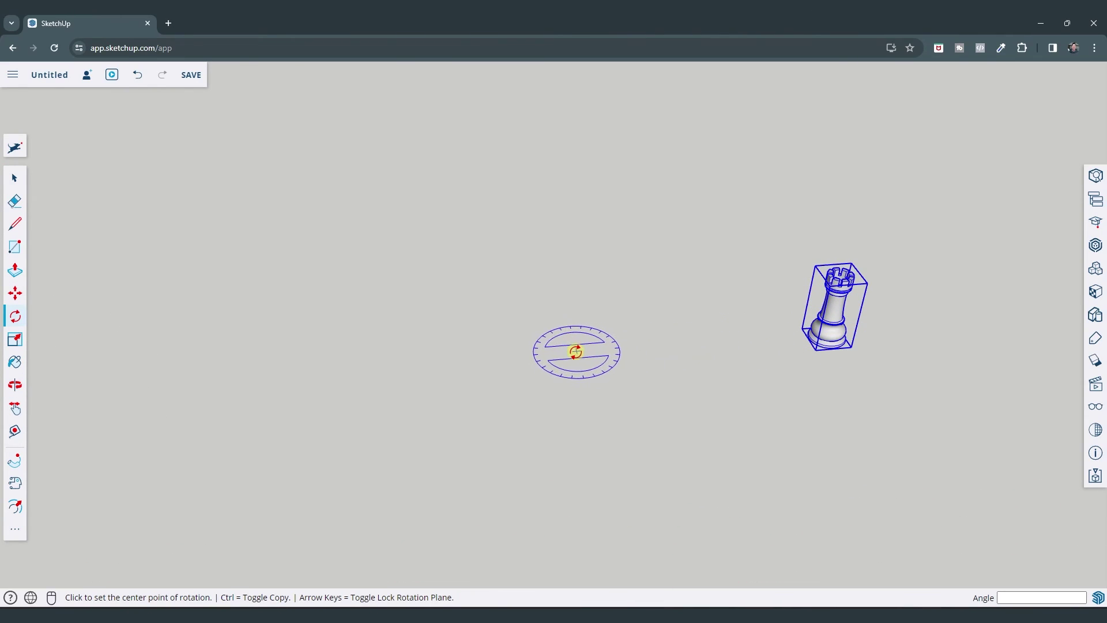
pyautogui.click(571, 351)
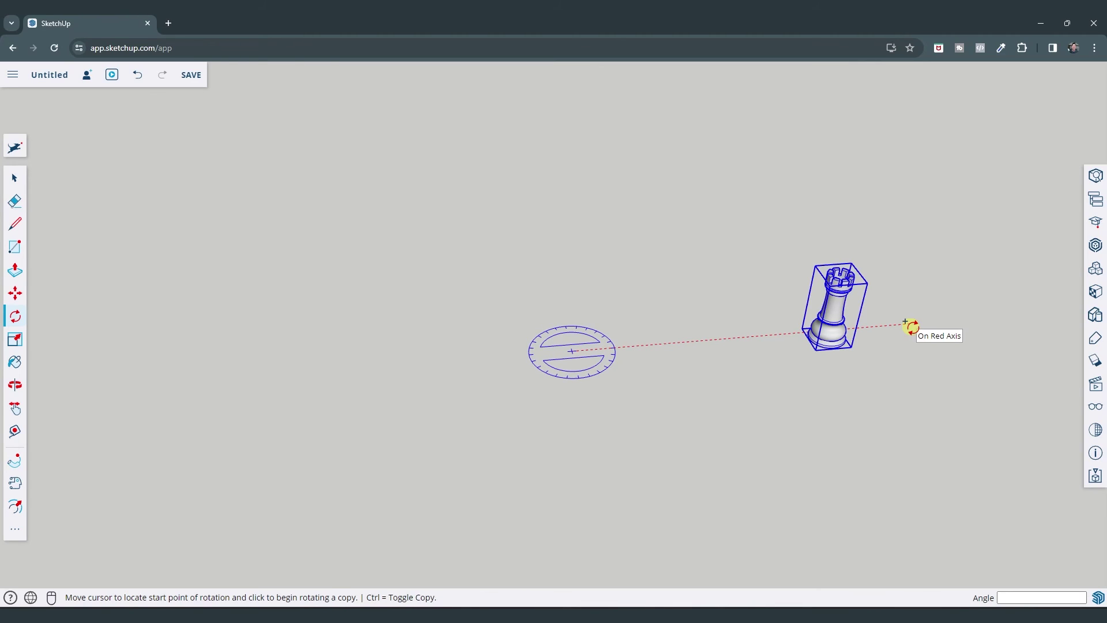
pyautogui.press('ctrl')
pyautogui.click(908, 324)
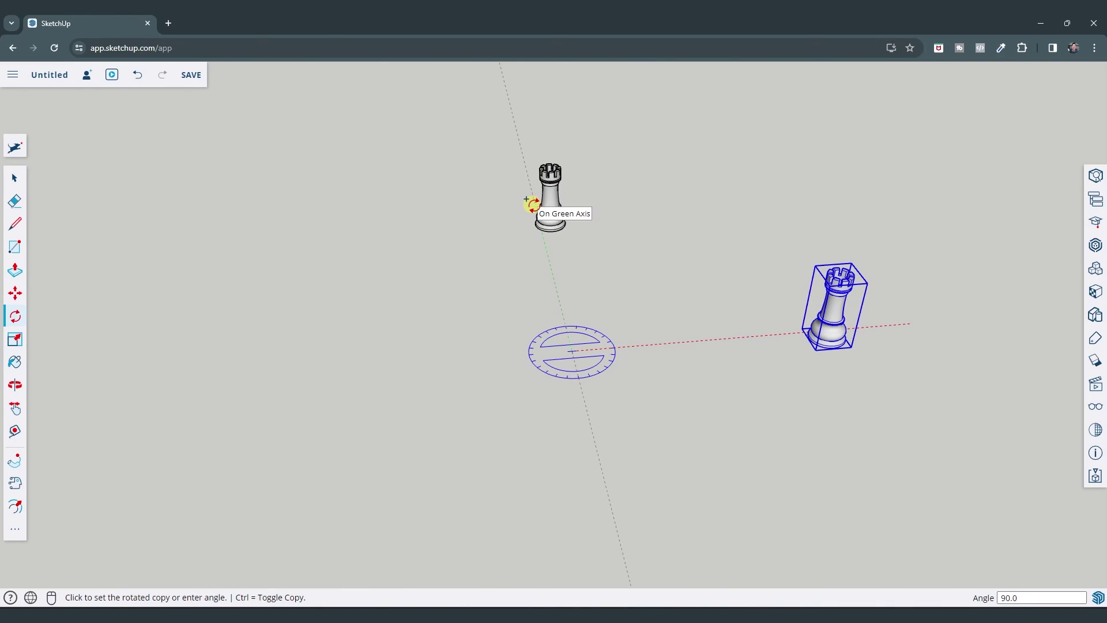
pyautogui.click(531, 204)
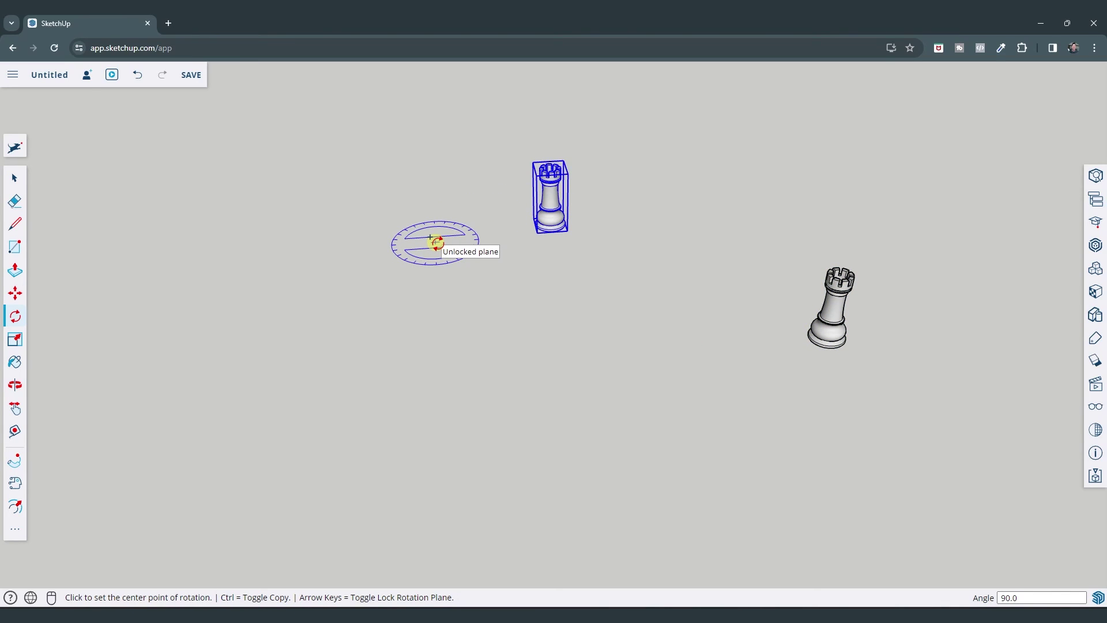
pyautogui.write('/5')
pyautogui.press('Return')
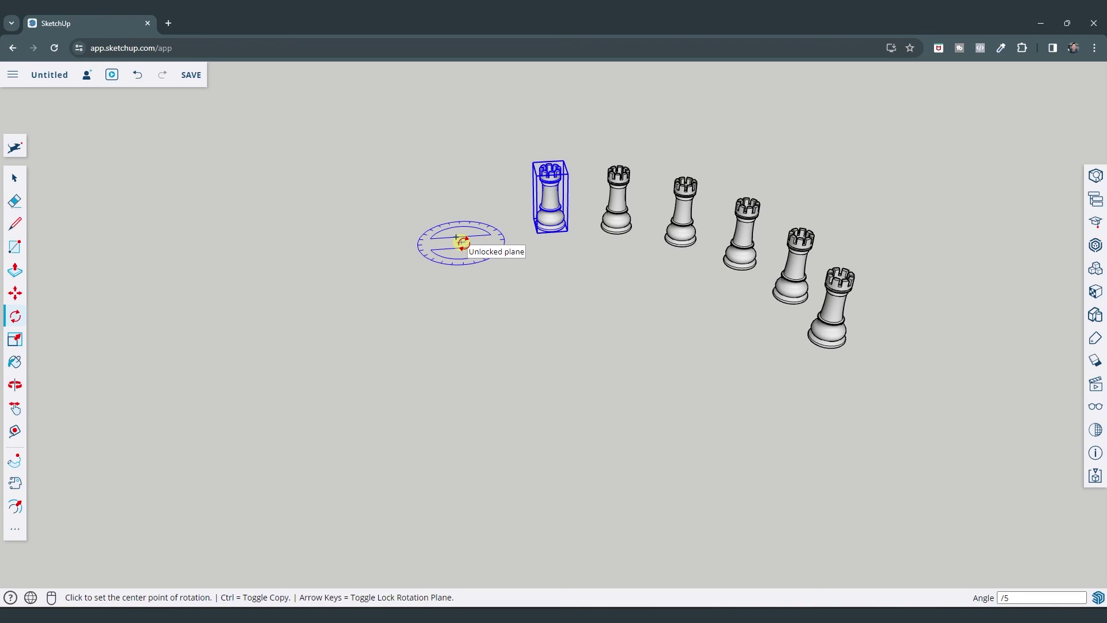
# Try 8, /16 and /3 as the division before settling on /5 again
pyautogui.write('8')
pyautogui.press('Return')
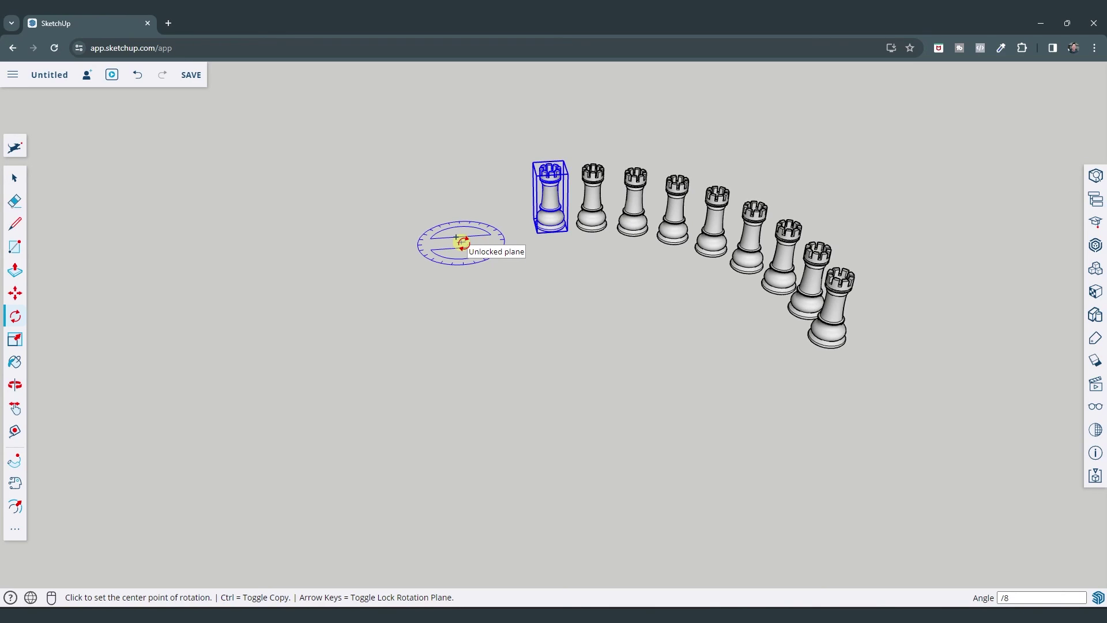
pyautogui.write('/16')
pyautogui.press('Return')
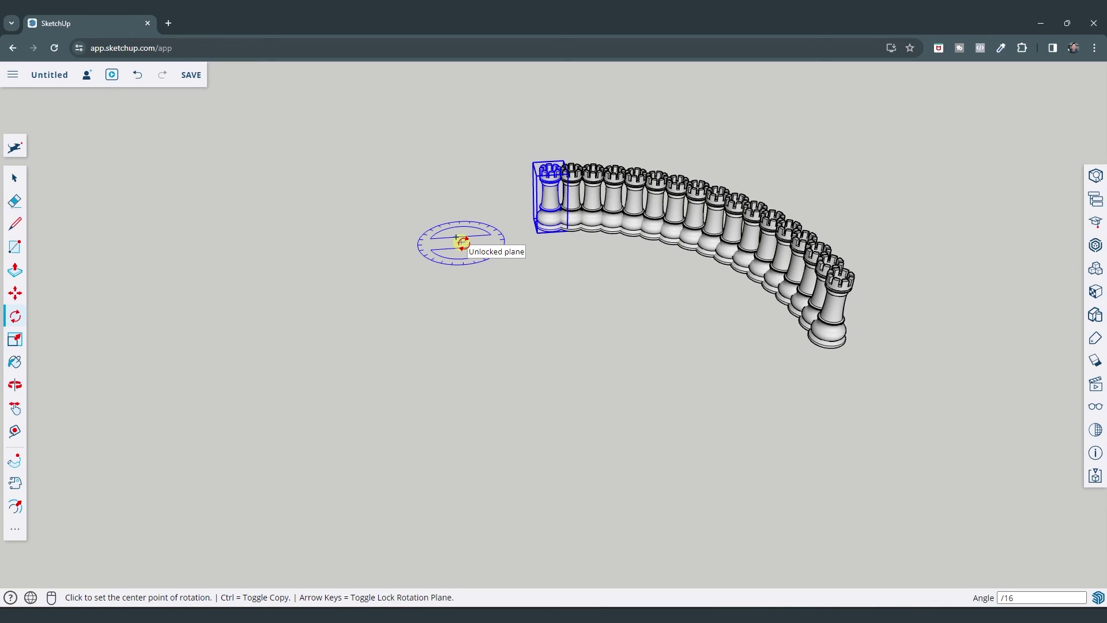
pyautogui.write('/3')
pyautogui.press('Return')
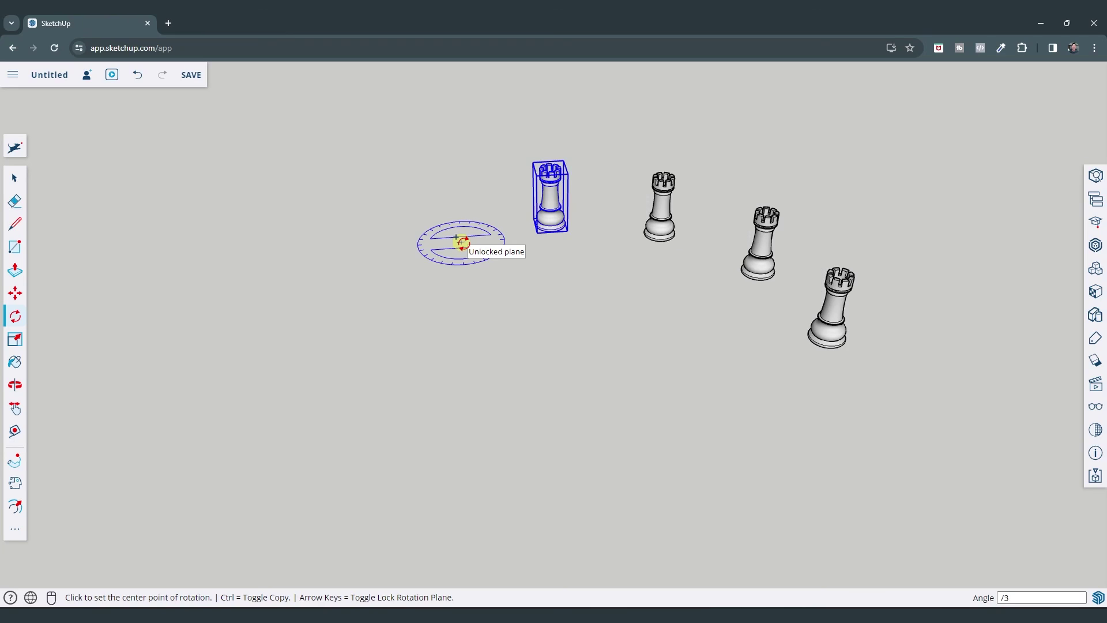
pyautogui.write('/5')
pyautogui.press('Return')
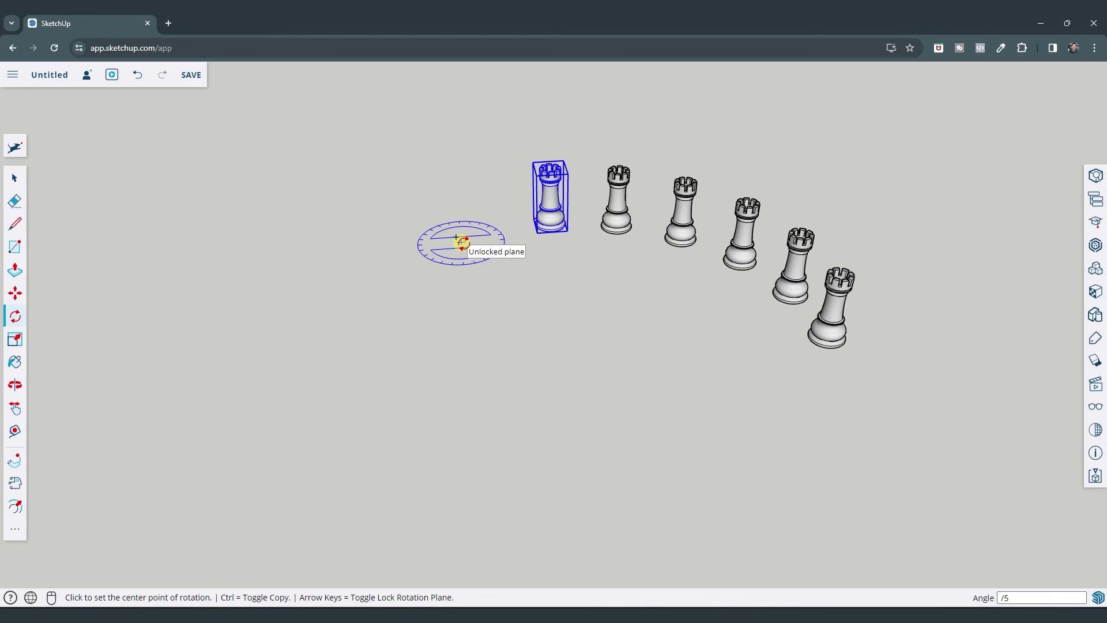
pyautogui.moveTo(638, 208); pyautogui.dragTo(650, 371, button='middle')
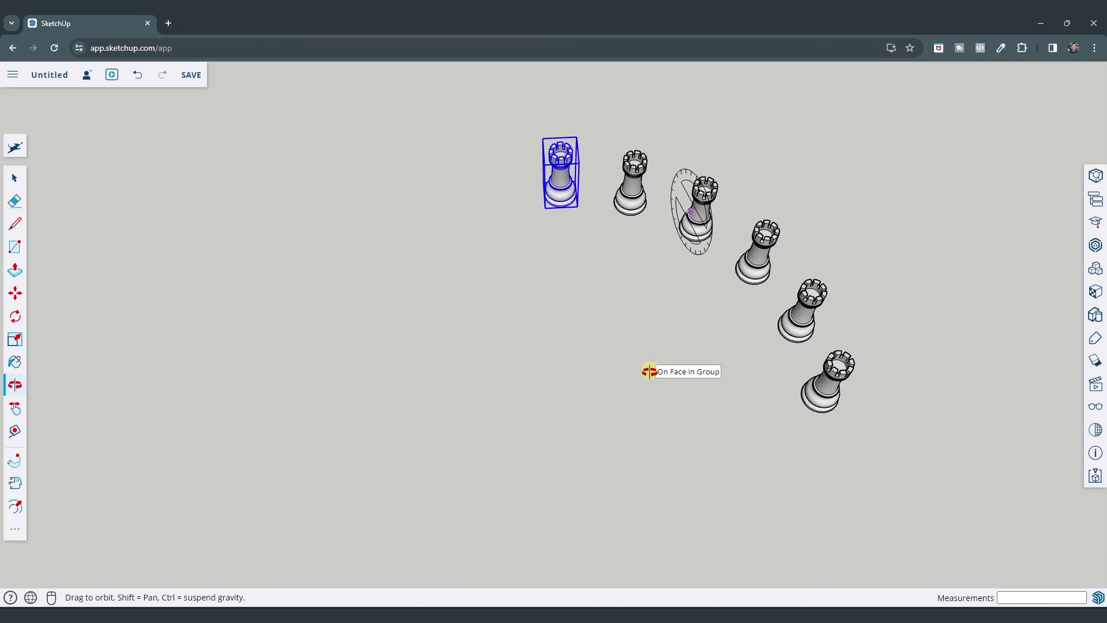